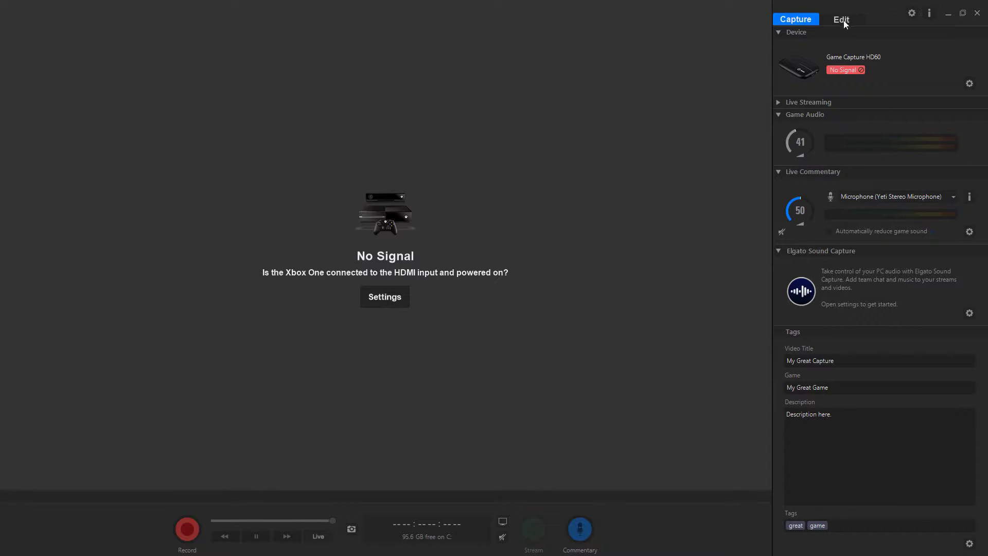
# Expand the Live Streaming options, then collapse them again
pyautogui.click(777, 102)
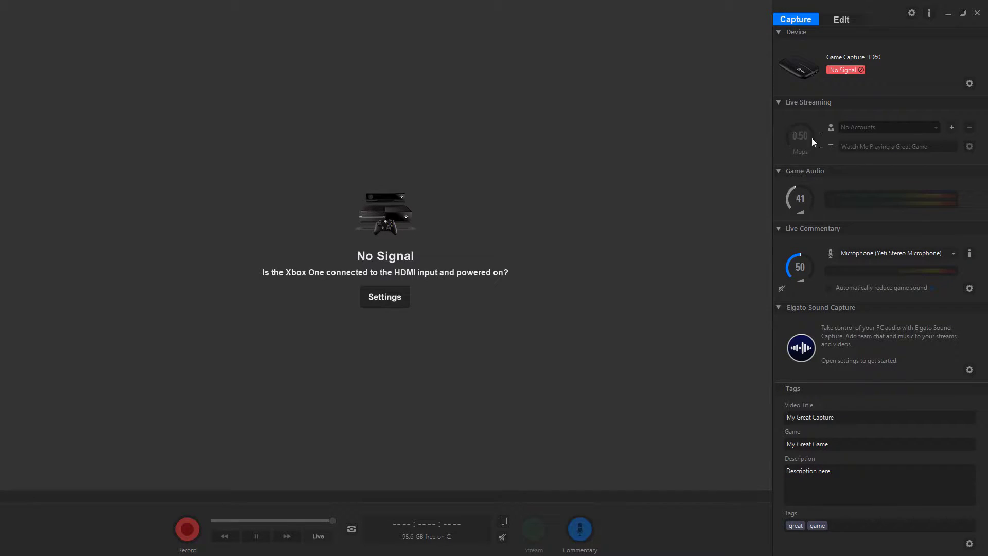
pyautogui.click(783, 106)
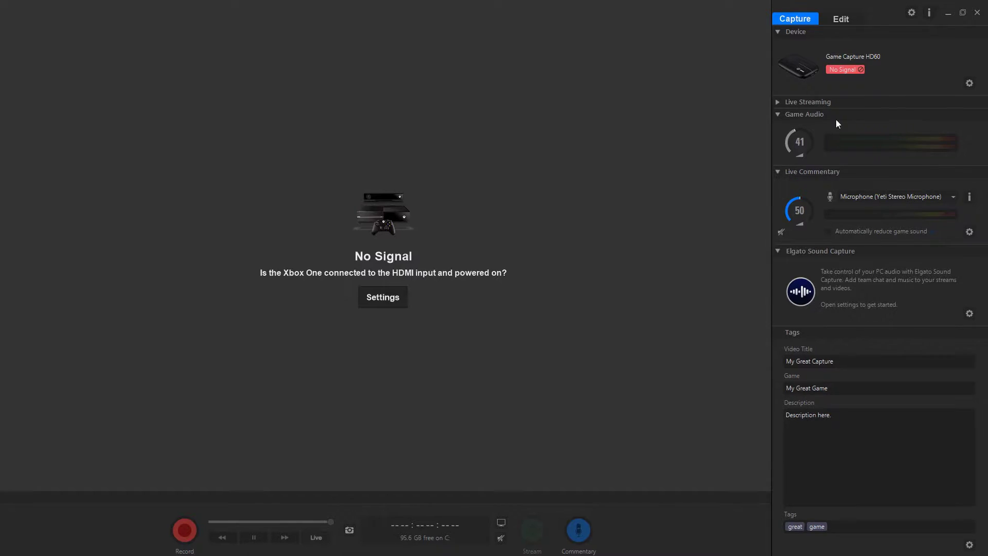
pyautogui.moveTo(796, 134)
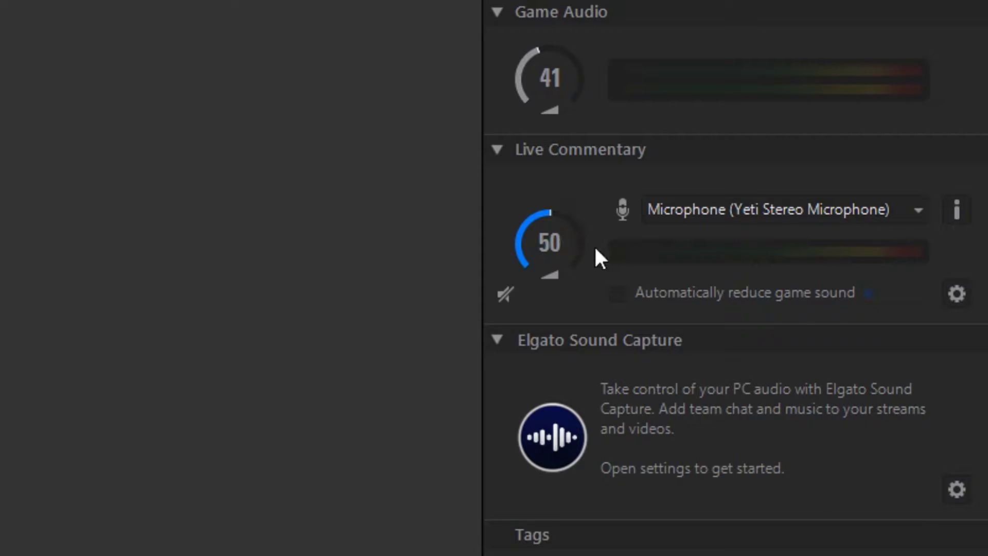
# Set the Live Commentary level to 52 (0 dB) with Yeti Stereo Microphone as its source
pyautogui.moveTo(543, 236)
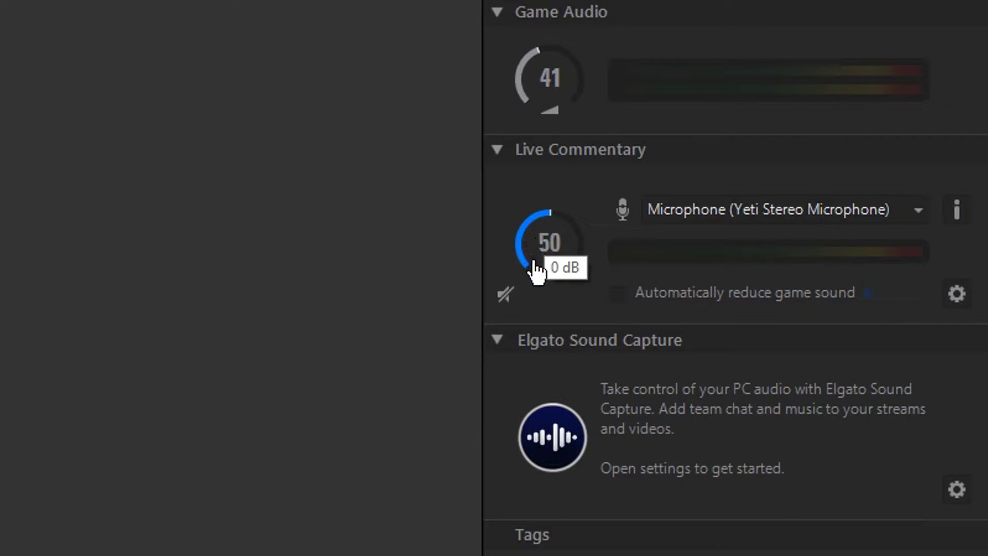
pyautogui.moveTo(545, 239); pyautogui.dragTo(527, 258)
pyautogui.scroll(-5, 563, 227)
pyautogui.scroll(10, 560, 226)
pyautogui.scroll(-3, 557, 225)
pyautogui.scroll(1, 552, 240)
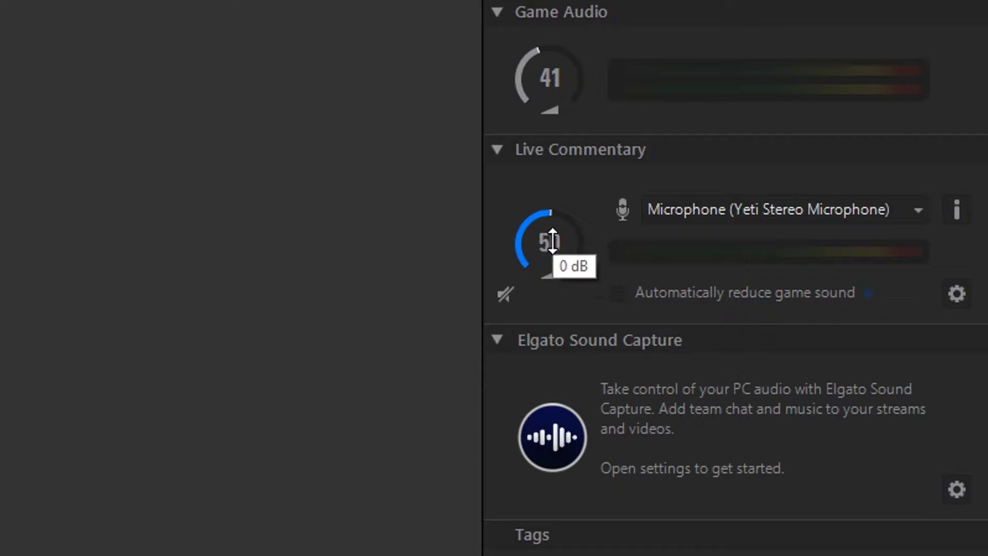
pyautogui.scroll(3, 552, 241)
pyautogui.scroll(-3, 553, 240)
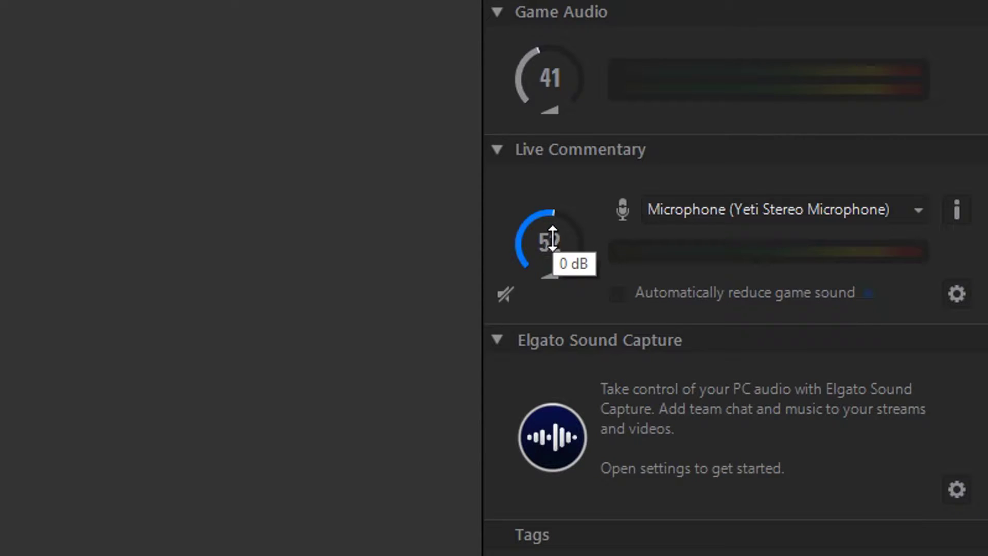
pyautogui.click(845, 216)
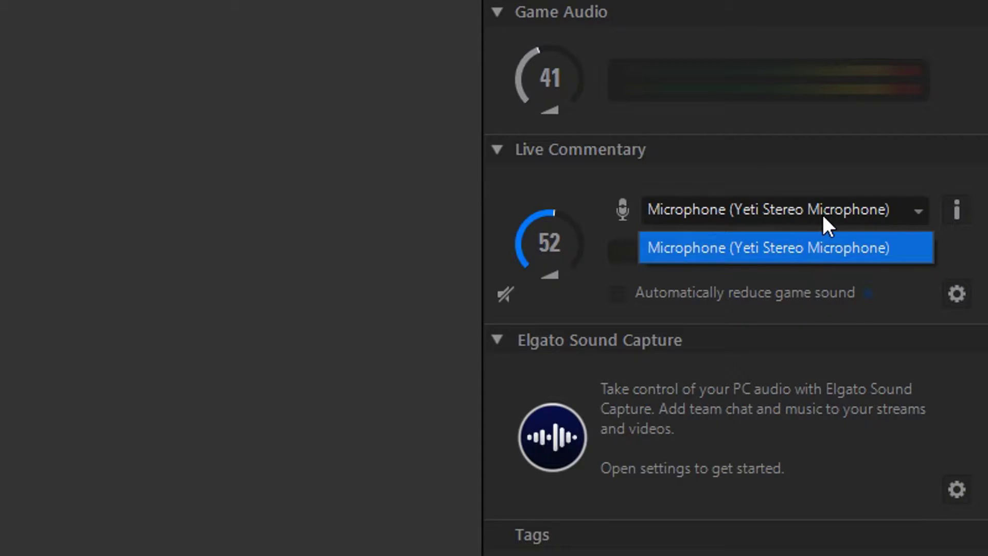
pyautogui.click(803, 242)
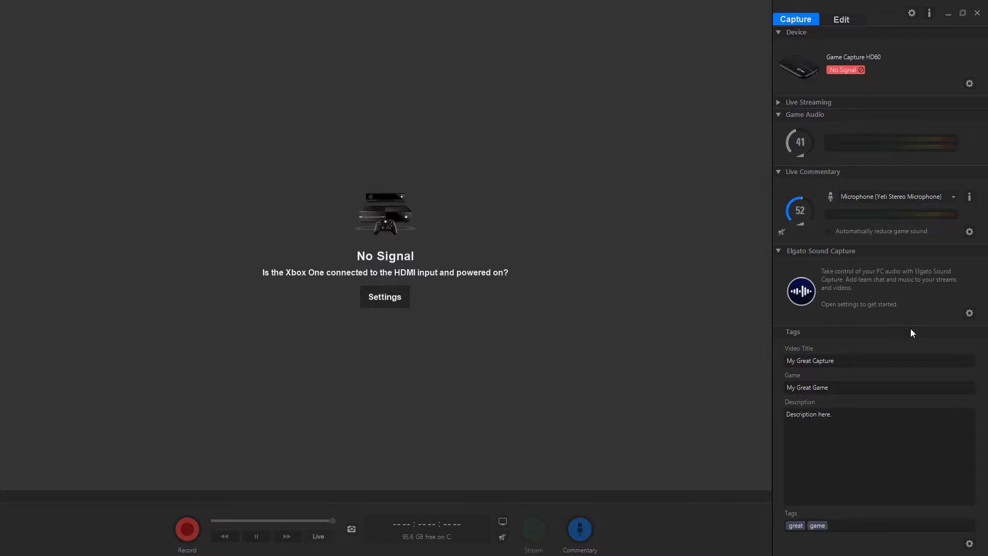
pyautogui.click(969, 84)
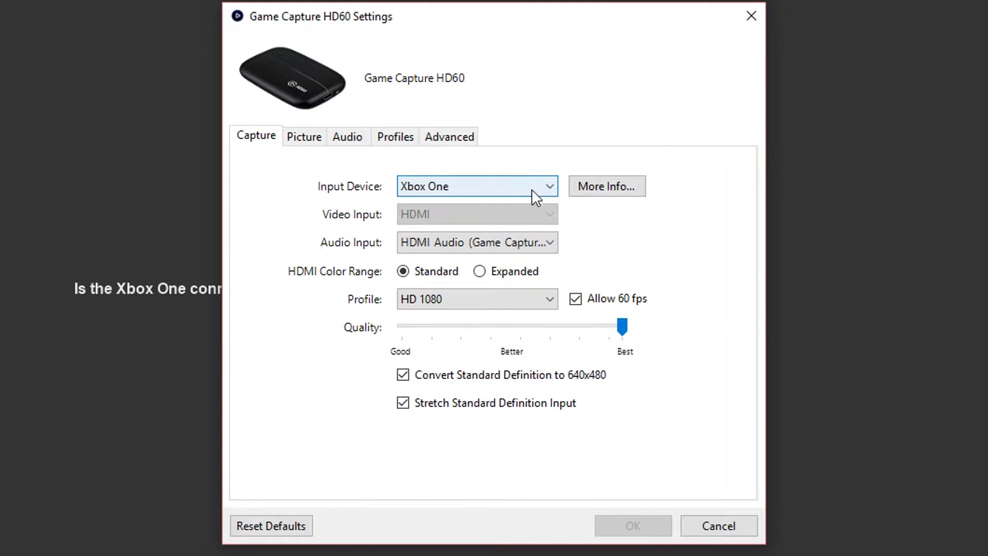
pyautogui.click(547, 186)
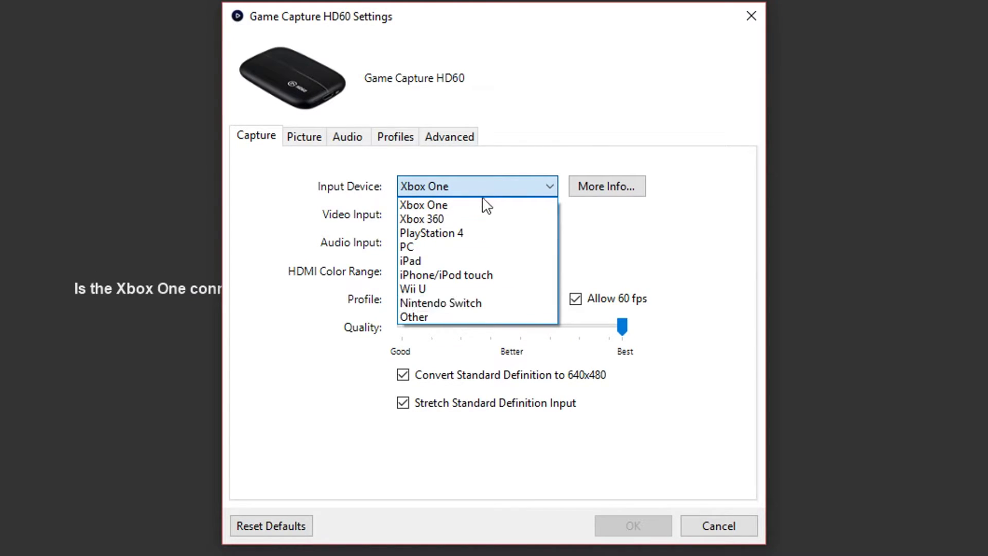
pyautogui.click(535, 179)
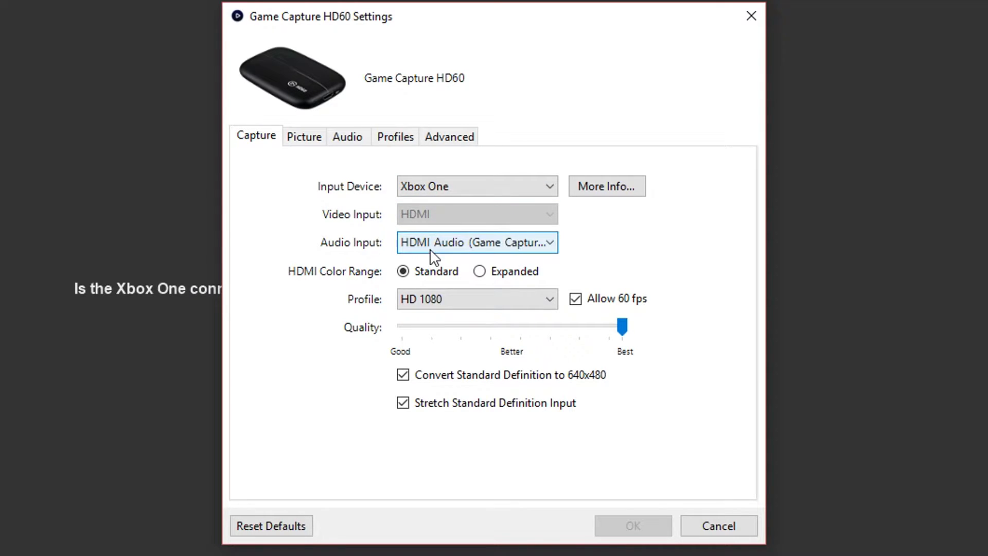
pyautogui.click(512, 249)
pyautogui.click(414, 265)
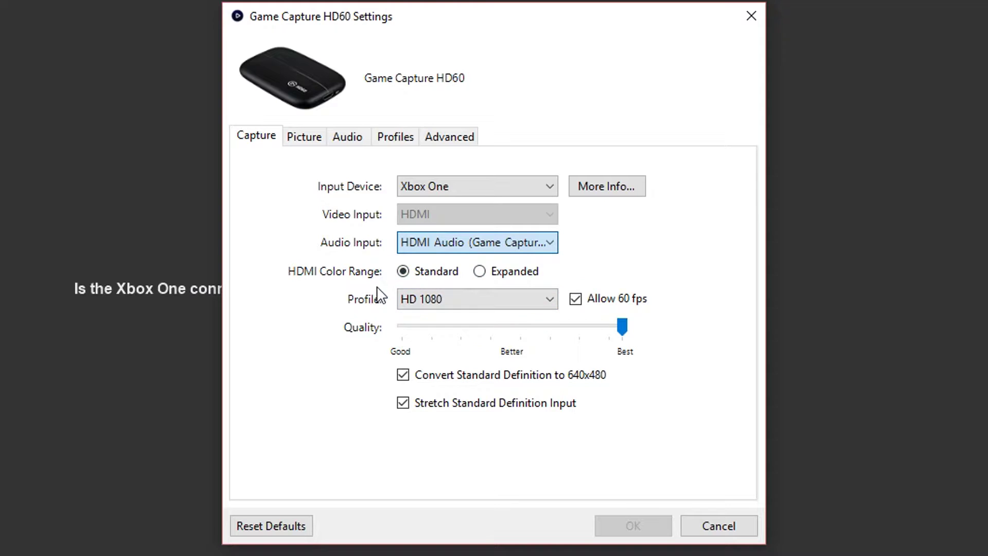
pyautogui.click(547, 304)
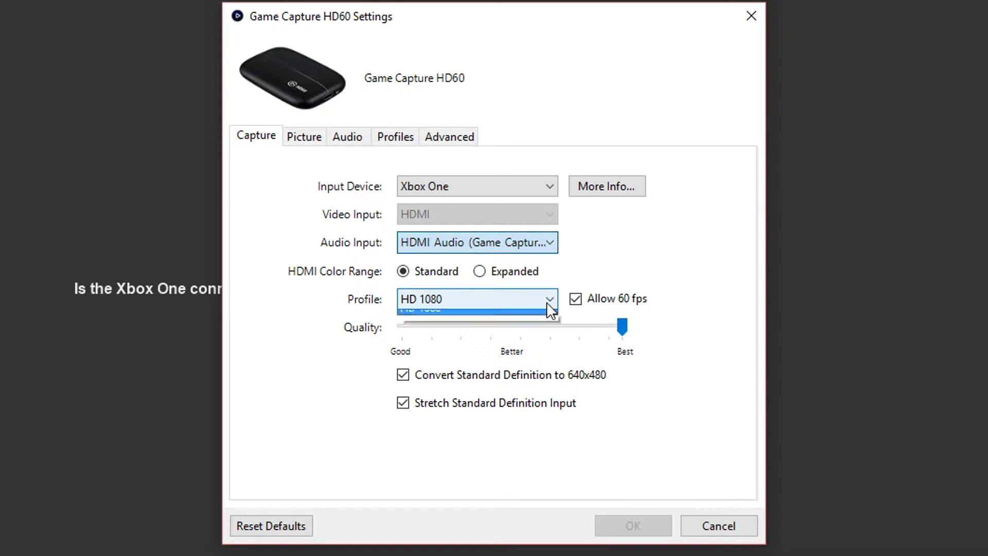
pyautogui.click(620, 332)
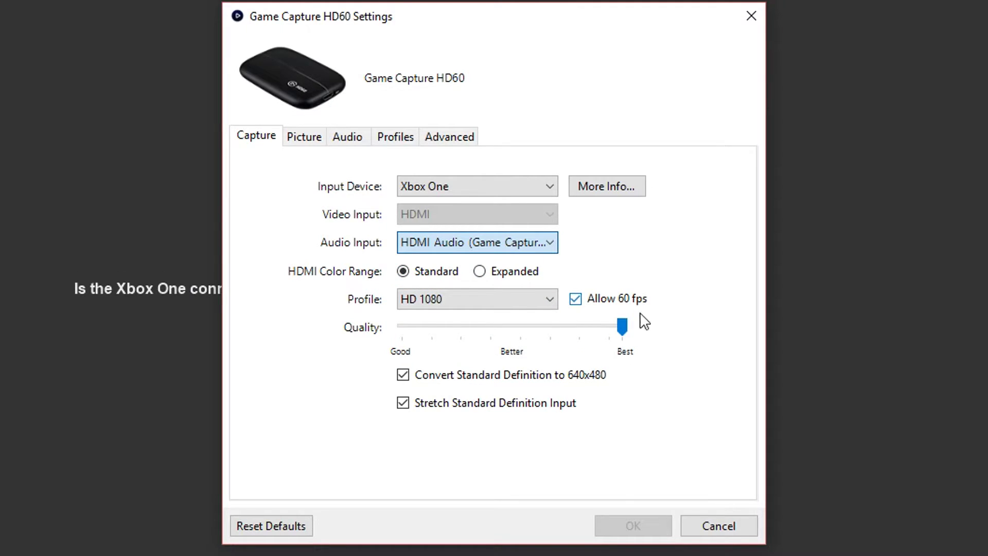
pyautogui.click(575, 299)
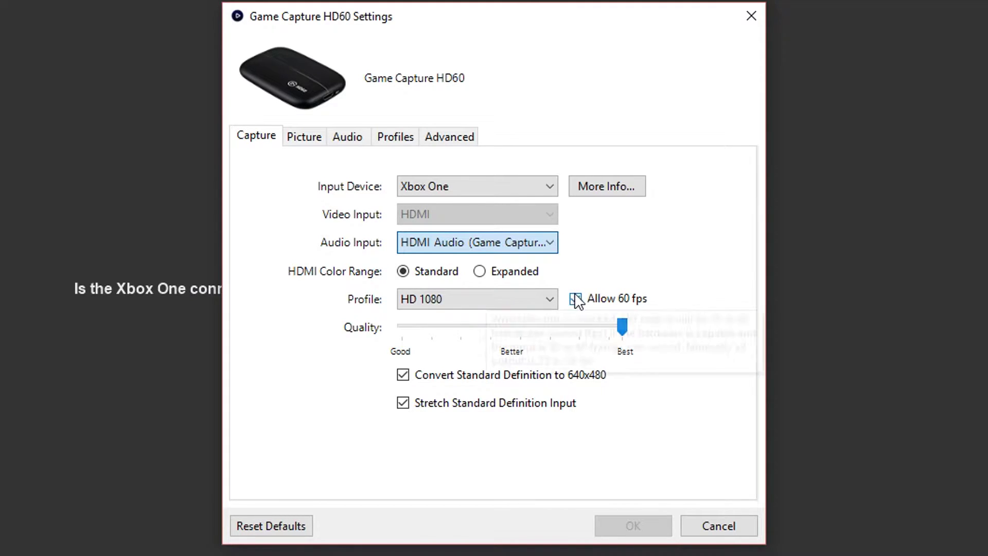
pyautogui.click(575, 299)
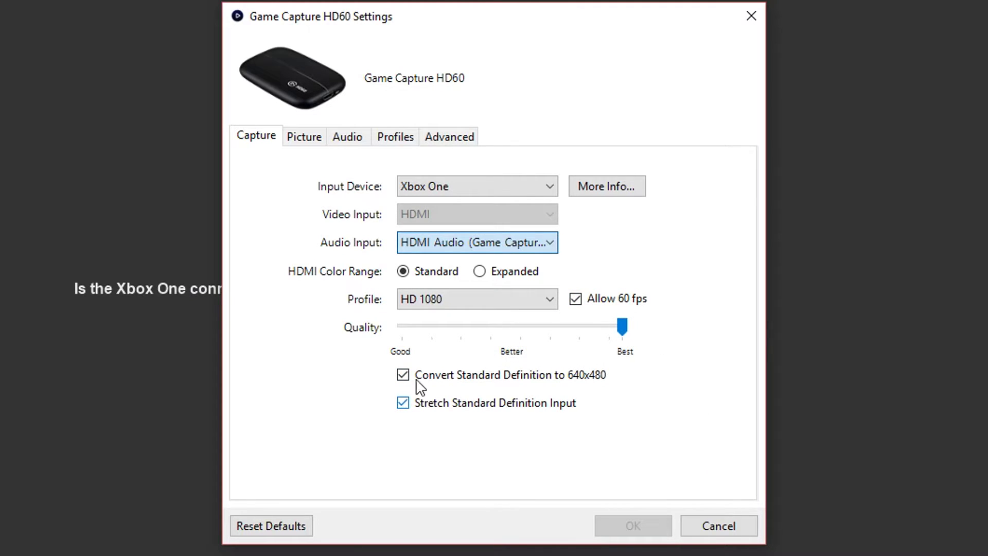
pyautogui.click(300, 137)
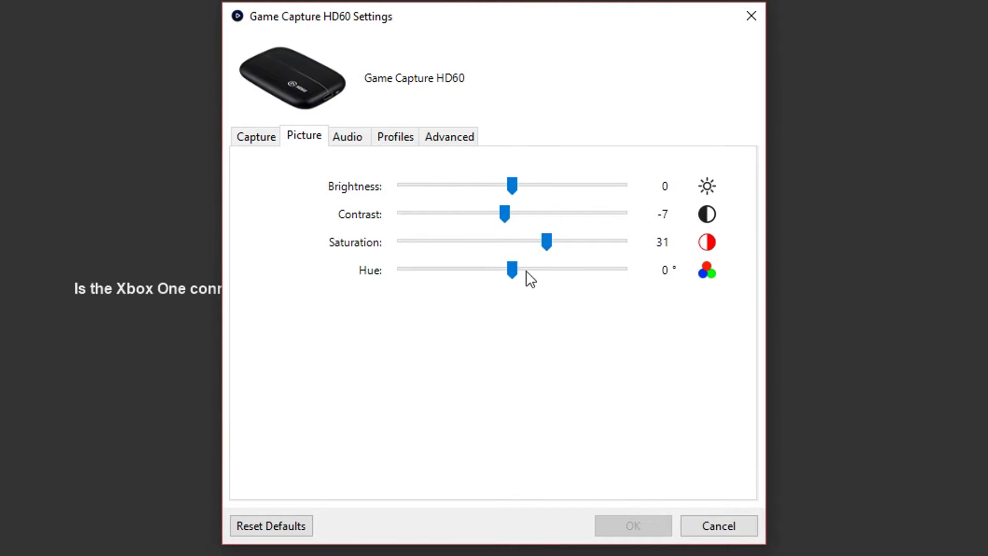
pyautogui.hotkey('ctrl', 'Tab')
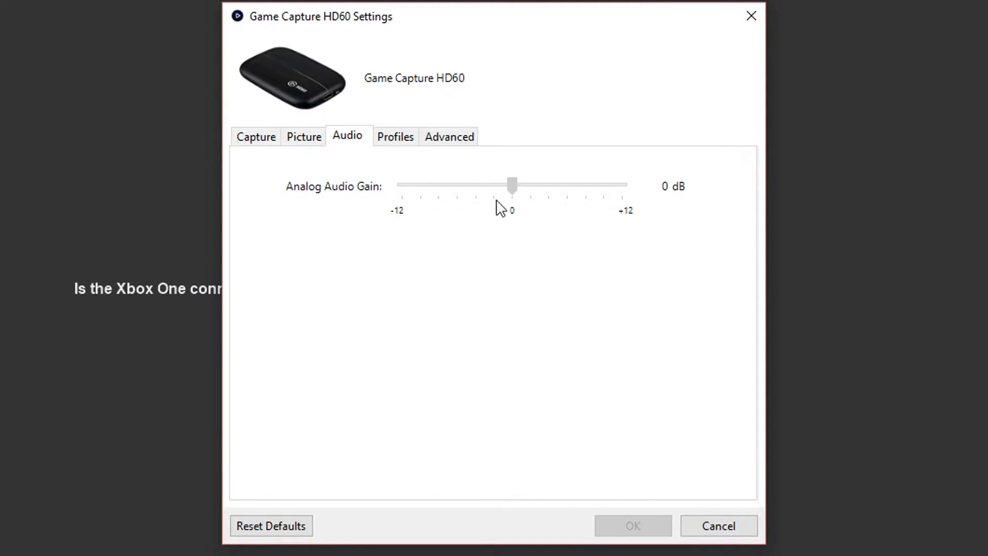
pyautogui.click(393, 142)
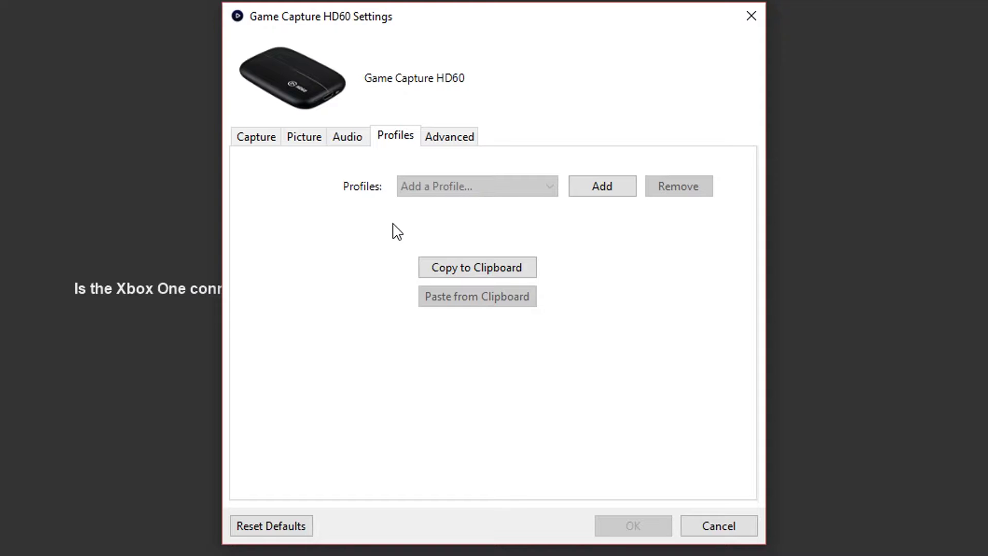
pyautogui.click(361, 142)
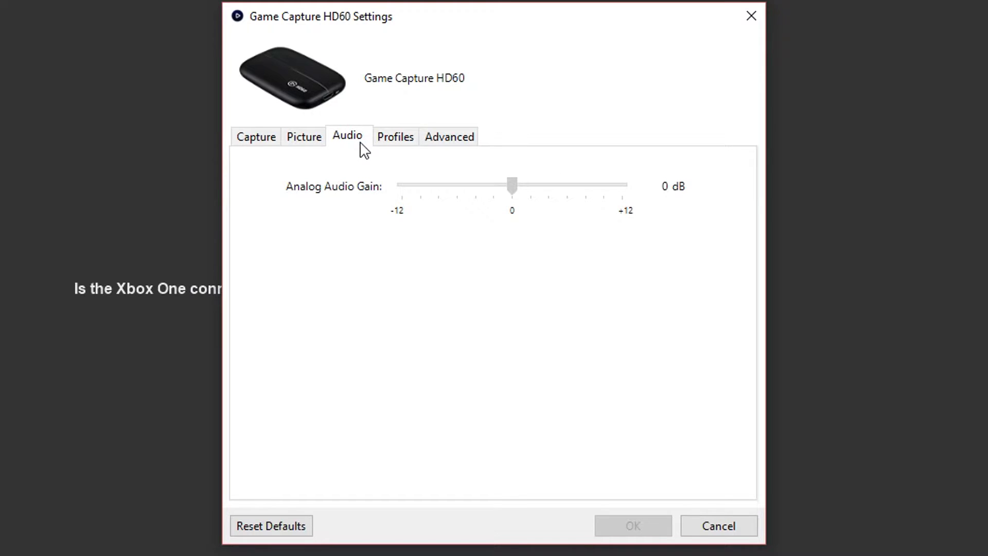
pyautogui.click(466, 142)
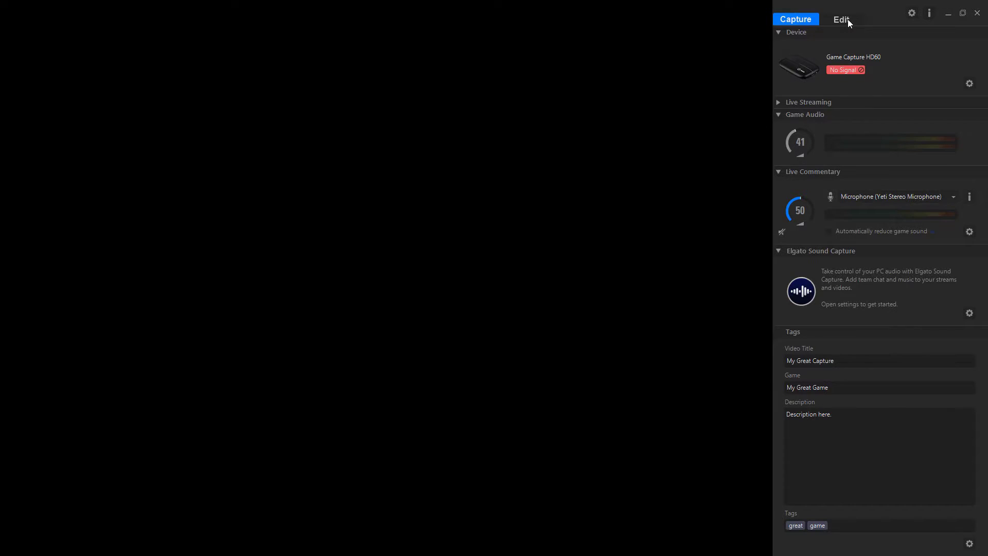
# In the Edit library, load the newest 16-second My Great Capture clip into the preview without exporting
pyautogui.click(848, 20)
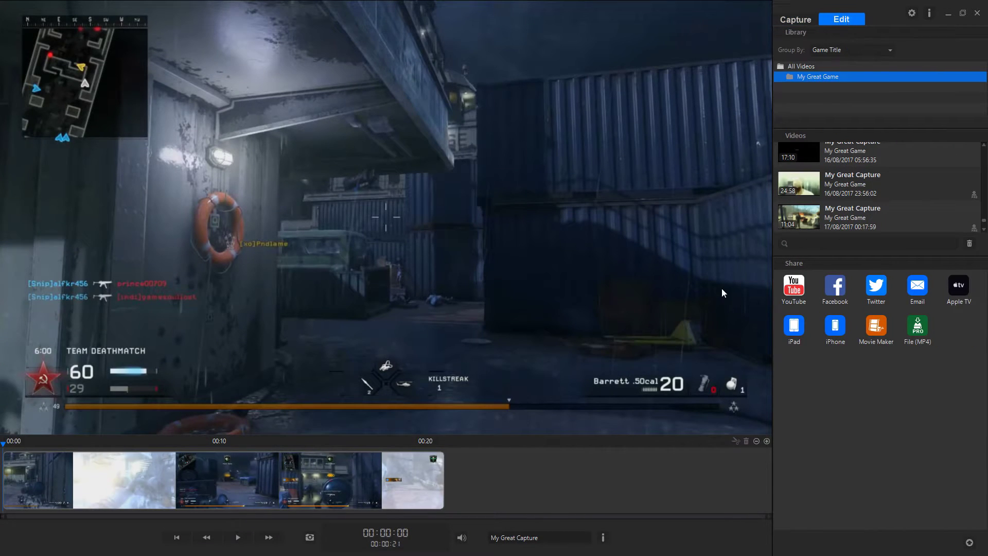
pyautogui.moveTo(873, 256); pyautogui.dragTo(859, 468)
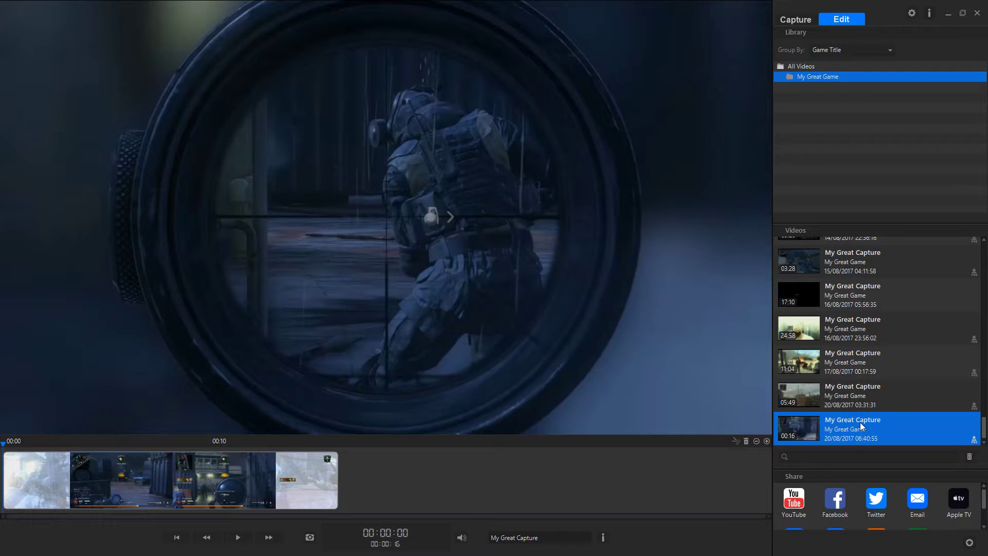
pyautogui.moveTo(860, 422); pyautogui.dragTo(634, 348)
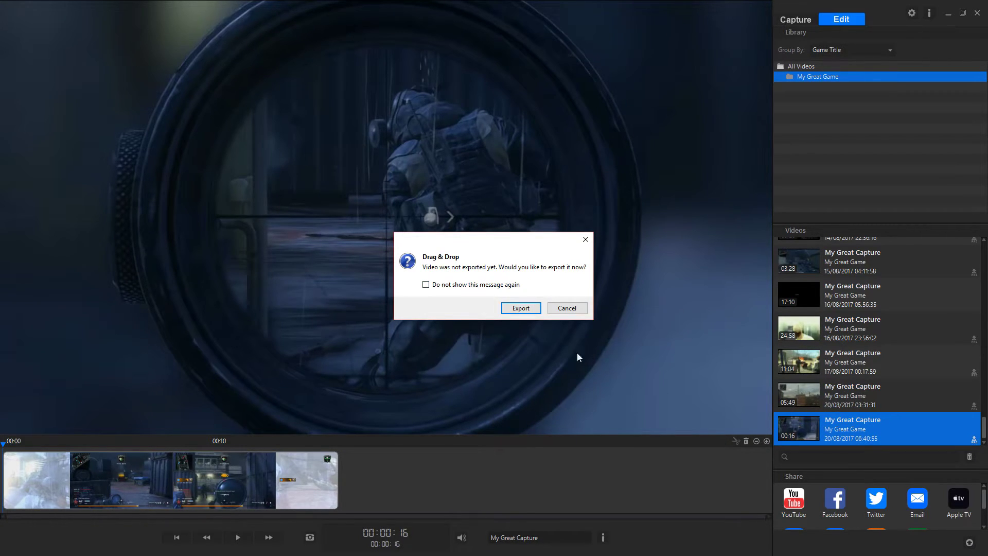
pyautogui.click(577, 309)
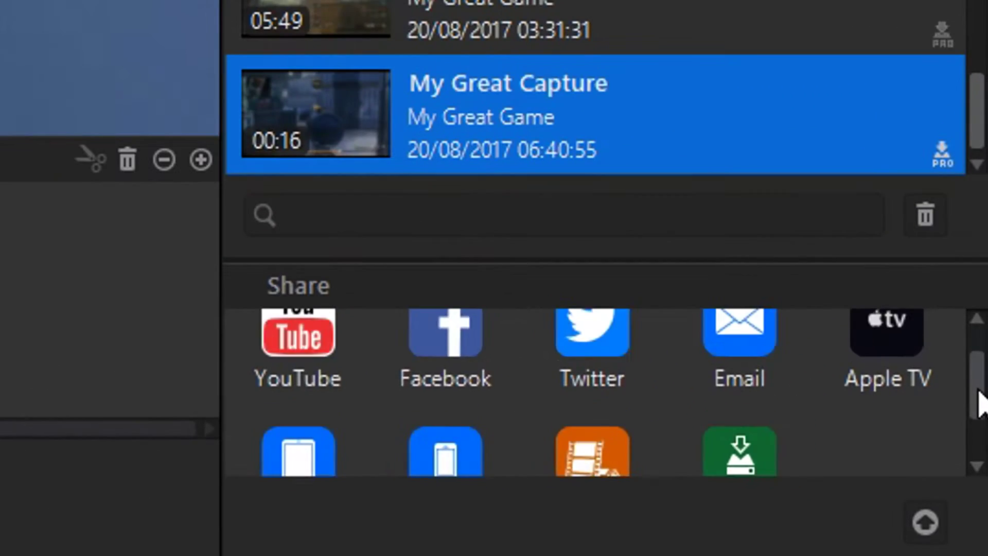
pyautogui.scroll(-2, 984, 509)
pyautogui.moveTo(980, 427); pyautogui.dragTo(977, 397)
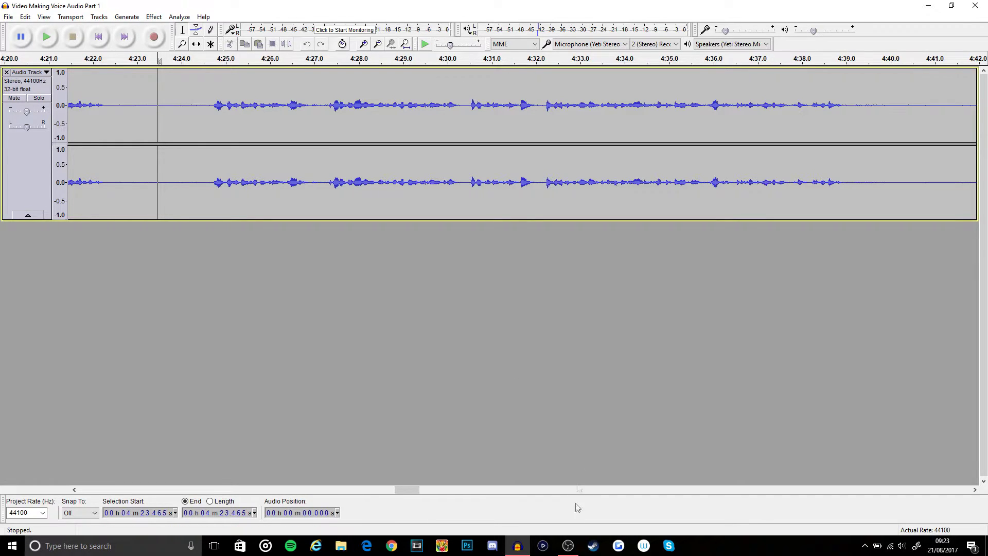
# Put OBS behind Audacity, replay the voice-over from 4:23.7, and open the Audacity Settings sticky note
pyautogui.click(567, 545)
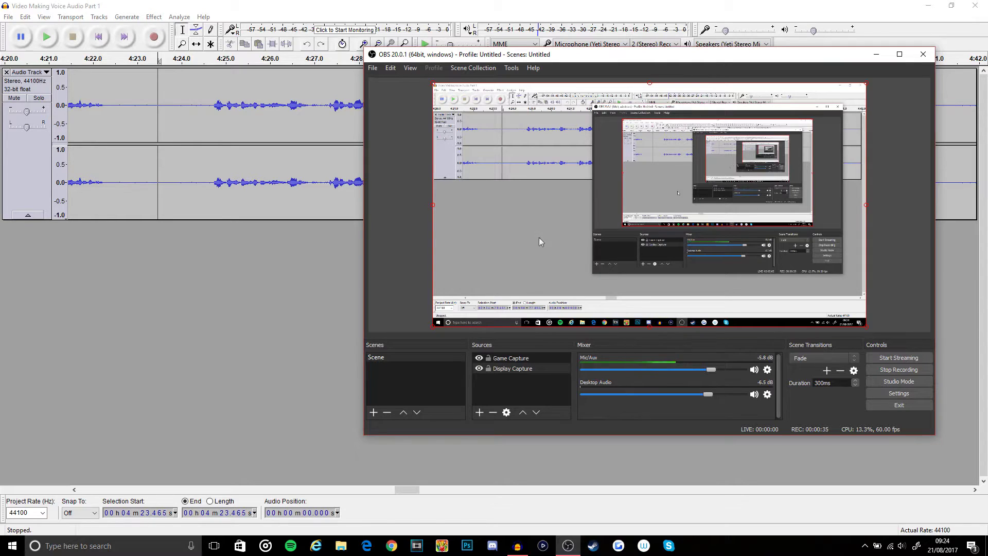
pyautogui.click(326, 4)
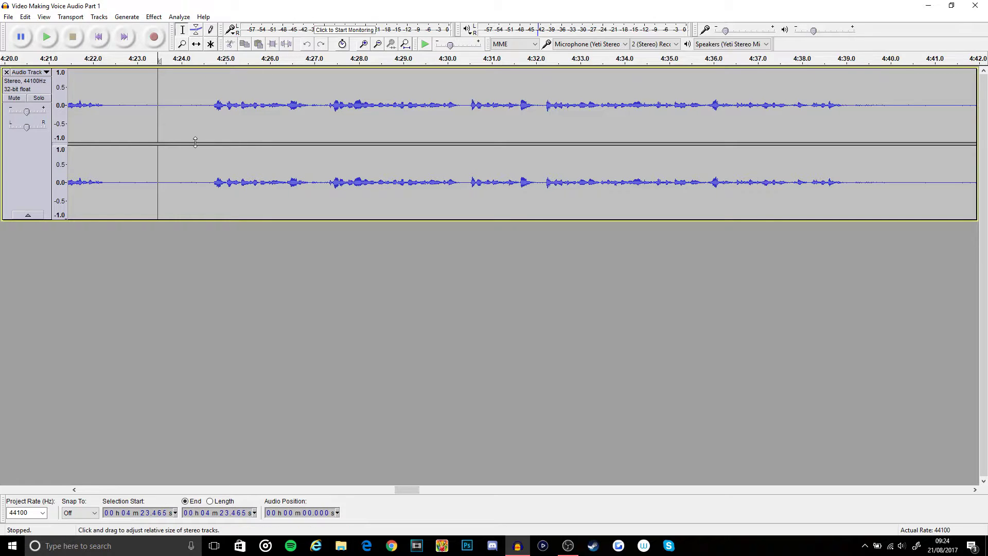
pyautogui.click(172, 127)
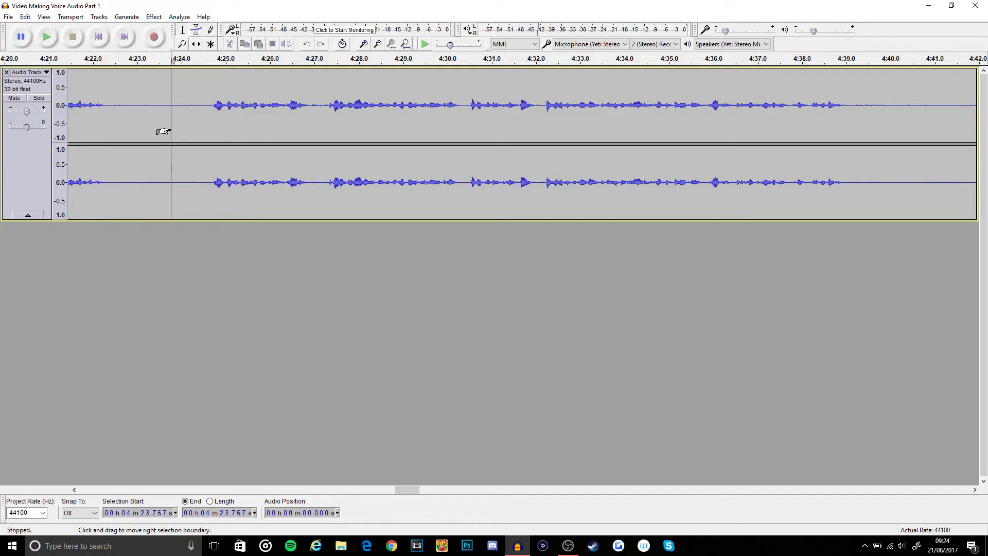
pyautogui.press('space')
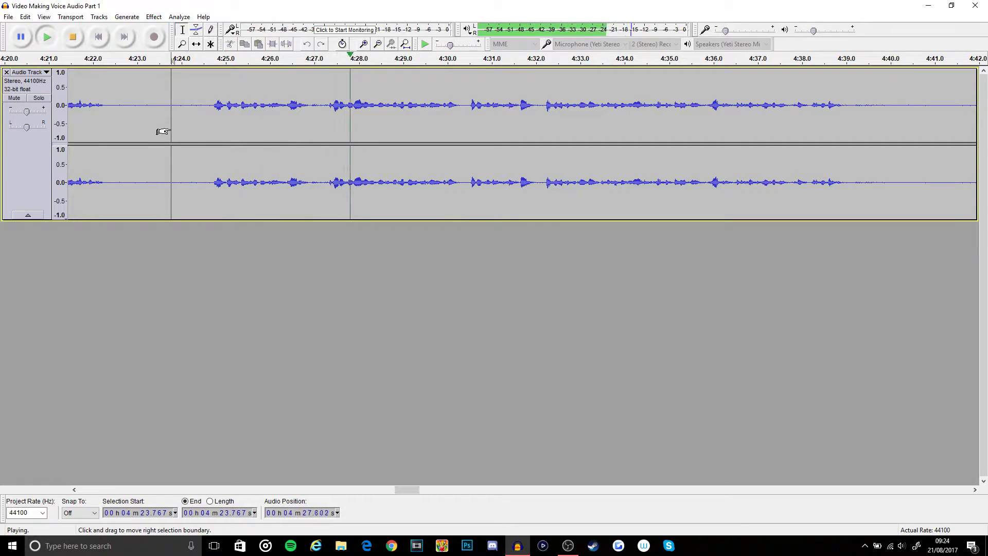
pyautogui.press('space')
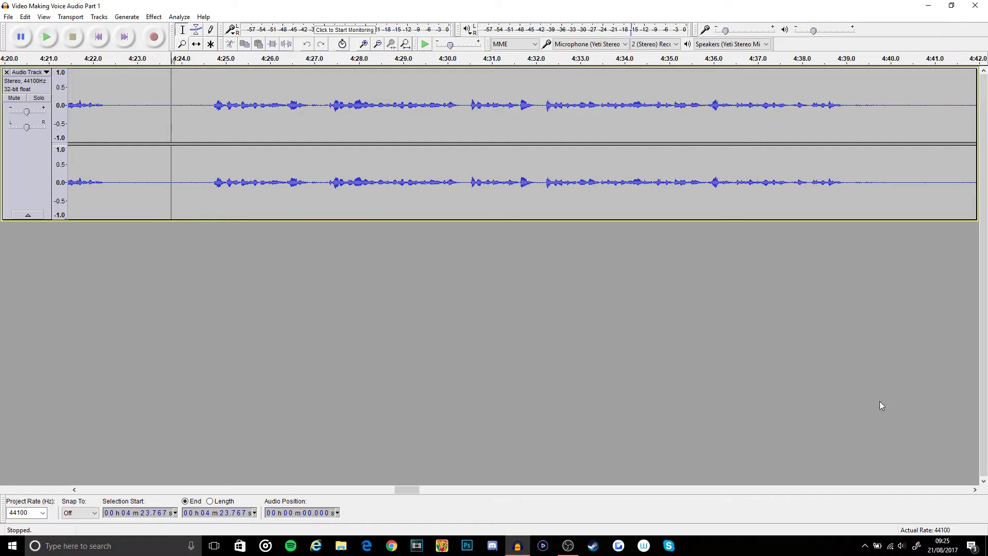
pyautogui.click(916, 545)
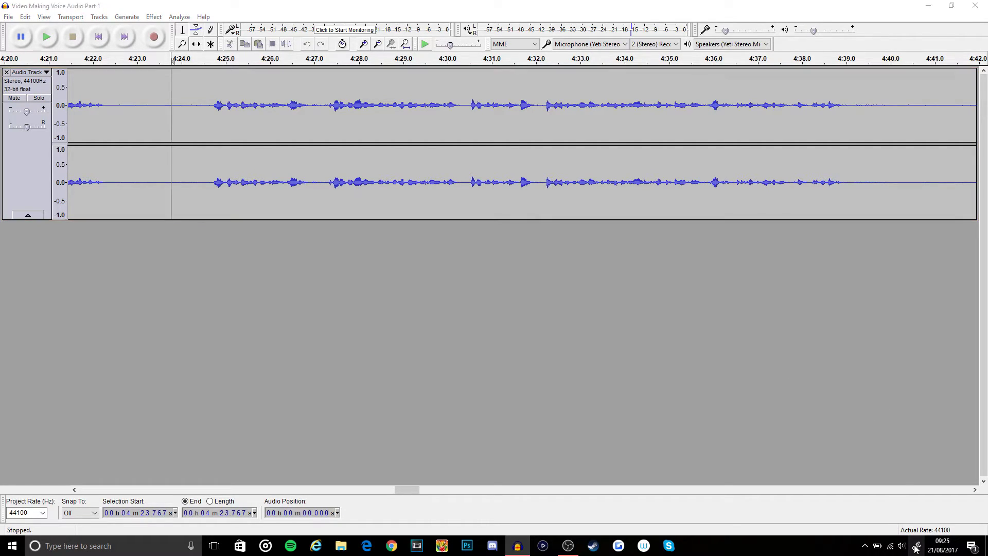
pyautogui.click(895, 223)
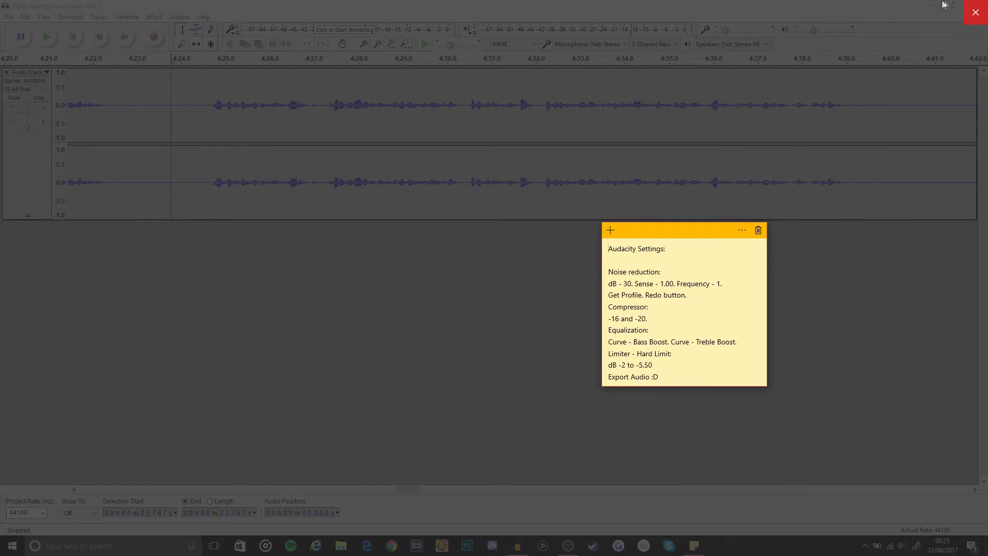
# Move the Audacity Settings note below the audio track and discard the extra new note
pyautogui.click(968, 15)
pyautogui.moveTo(688, 231); pyautogui.dragTo(649, 245)
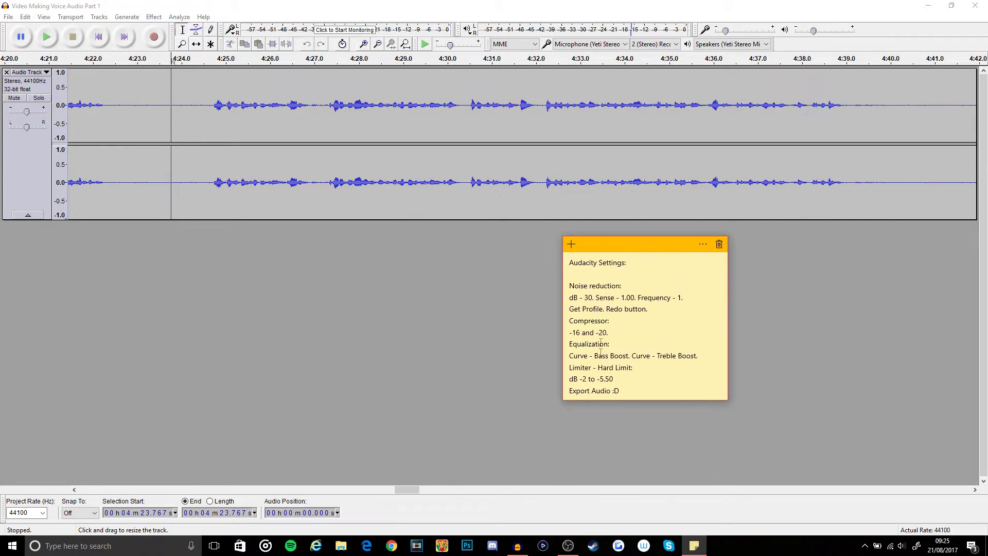
pyautogui.click(571, 245)
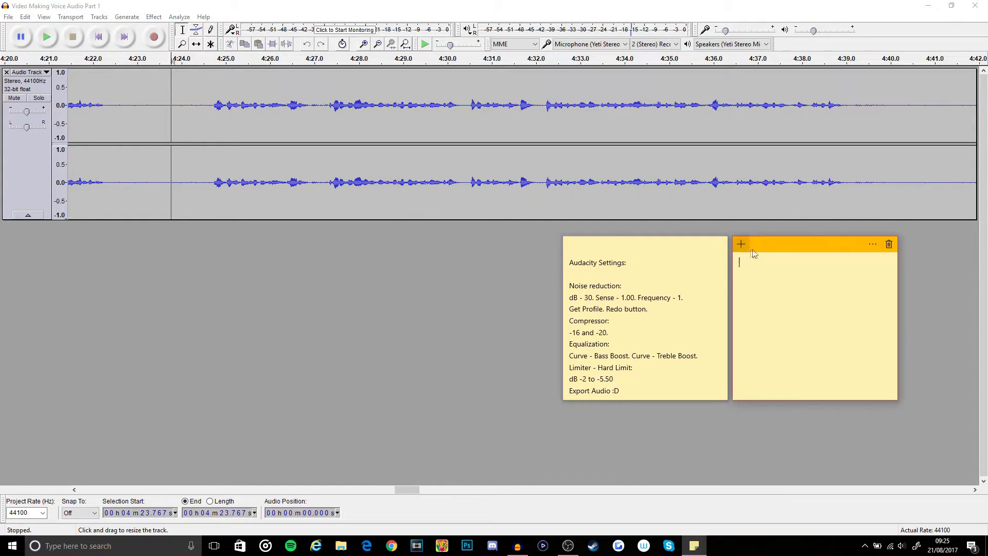
pyautogui.write('h')
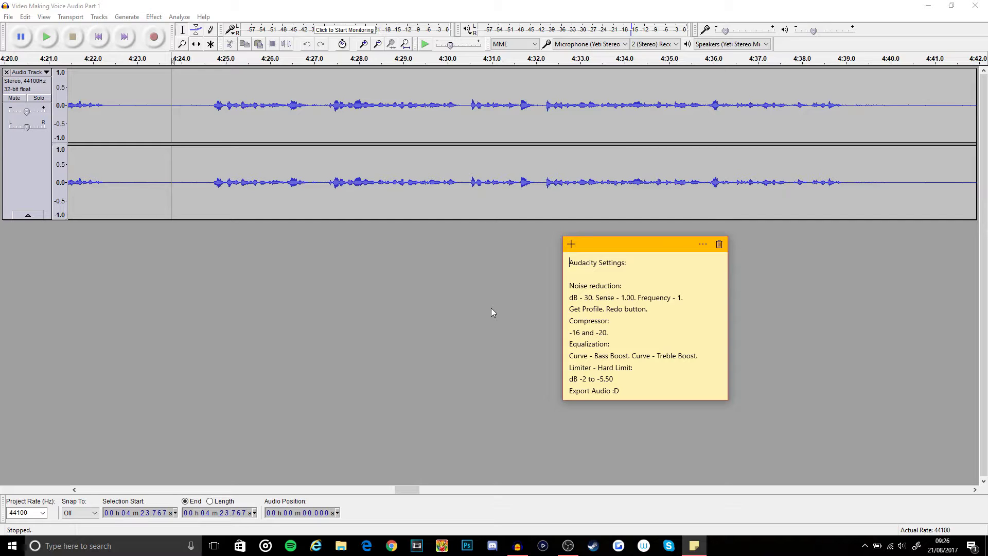
# Return to Audacity and briefly play the voice-over from about 4:22.9
pyautogui.click(157, 109)
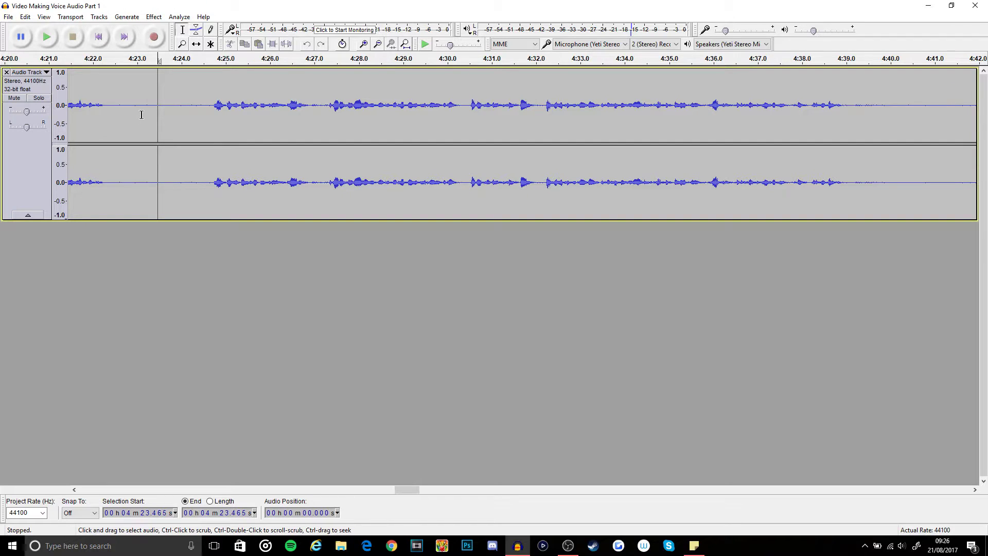
pyautogui.click(135, 116)
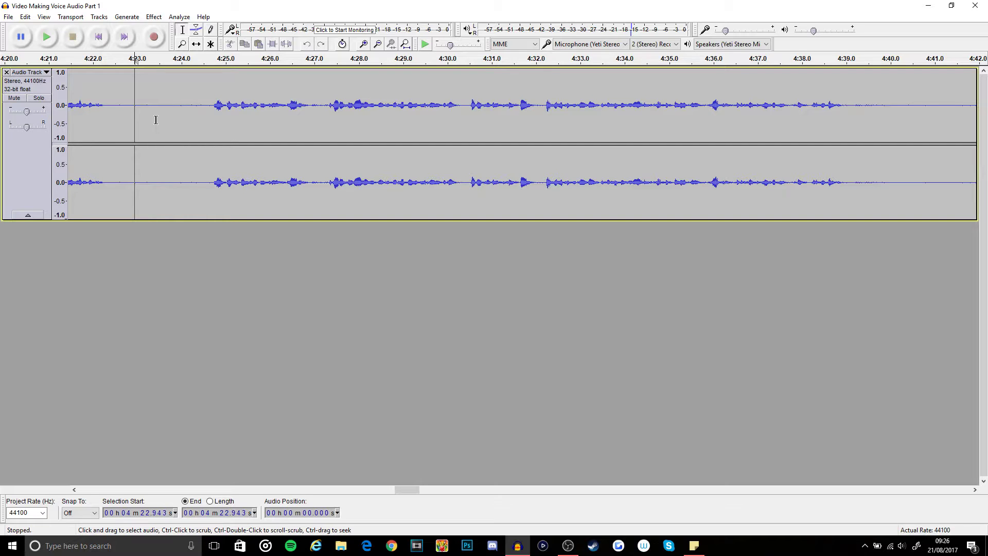
pyautogui.press('space')
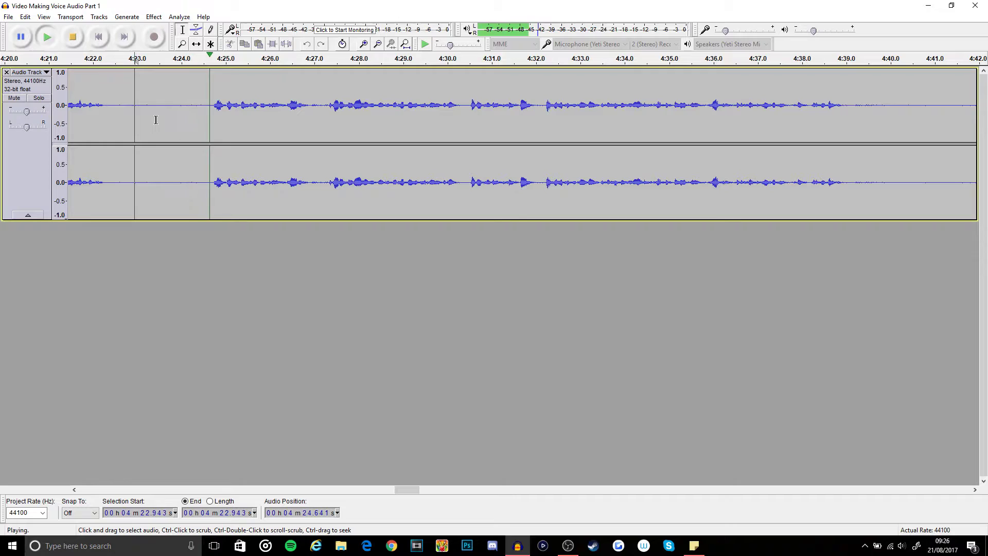
pyautogui.press('space')
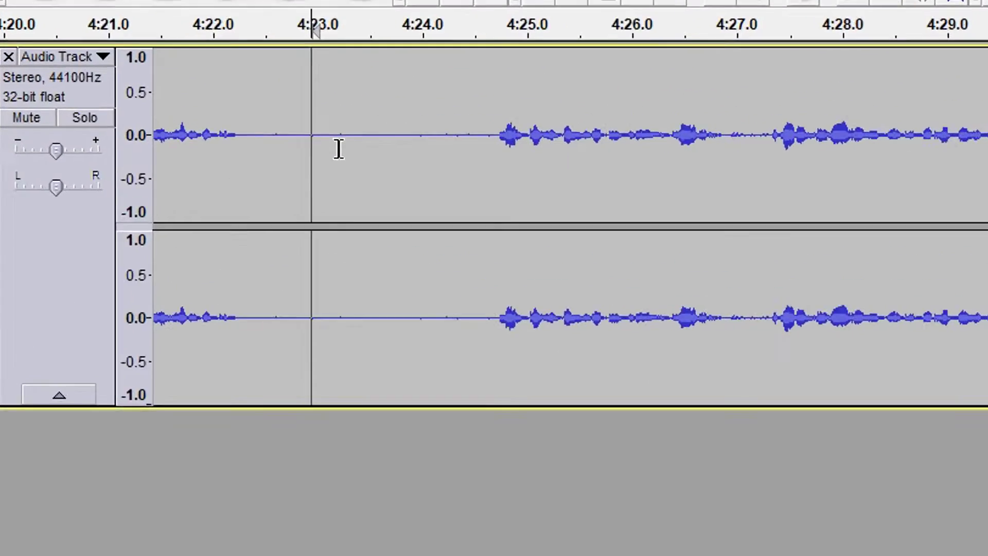
# Select the silent gap at about 4:23.5–4:24.4 and capture it as the Noise Reduction profile
pyautogui.moveTo(146, 111); pyautogui.dragTo(179, 112)
pyautogui.moveTo(569, 173); pyautogui.dragTo(523, 187)
pyautogui.moveTo(478, 161); pyautogui.dragTo(580, 163)
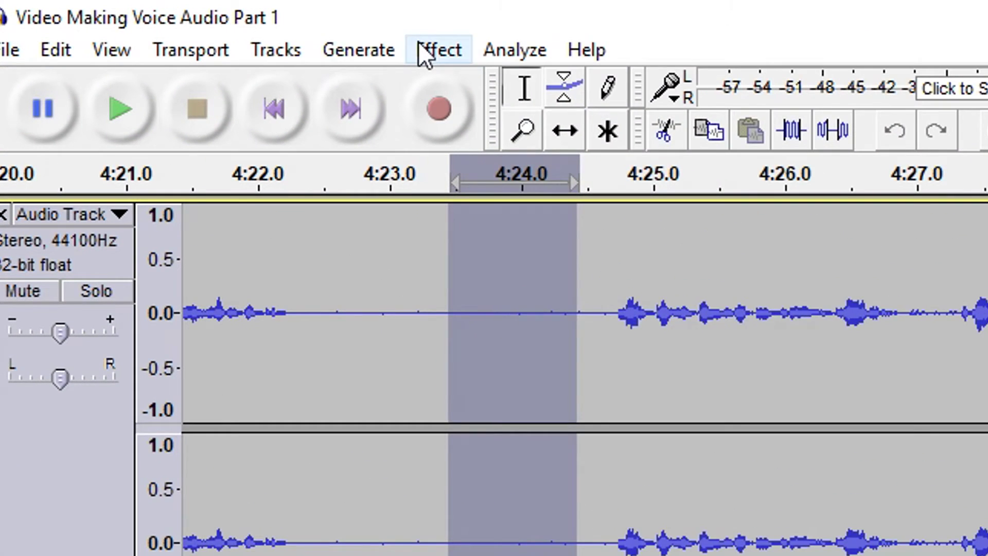
pyautogui.click(261, 29)
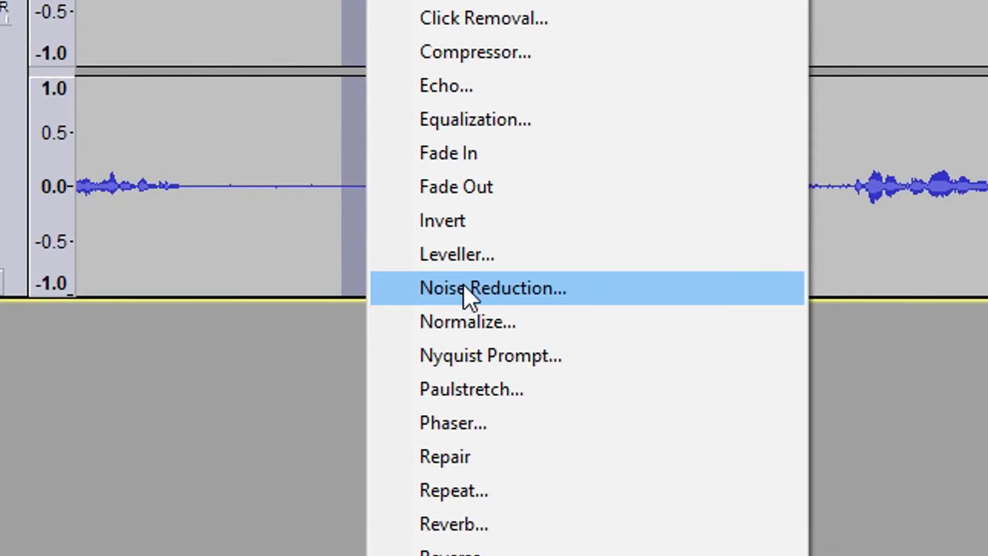
pyautogui.click(664, 555)
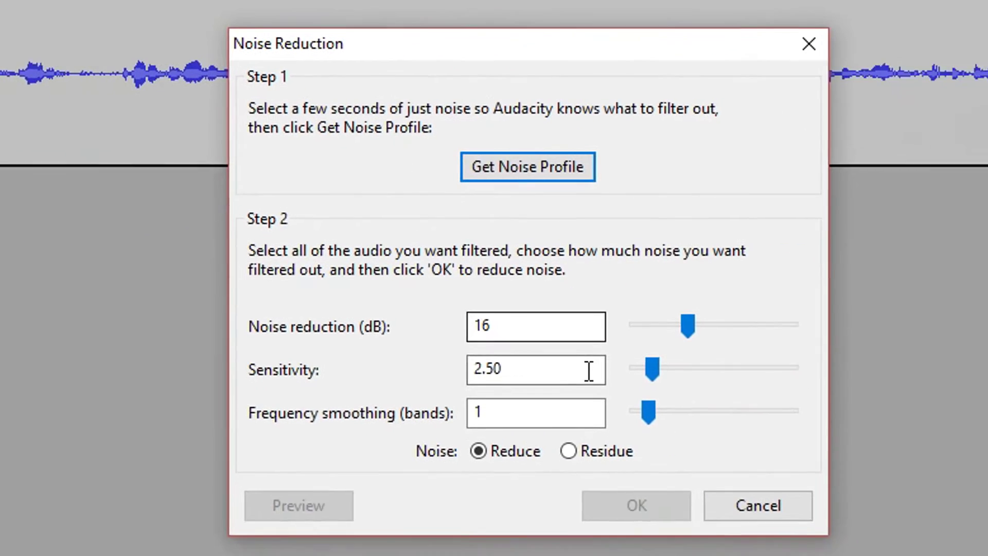
pyautogui.click(495, 166)
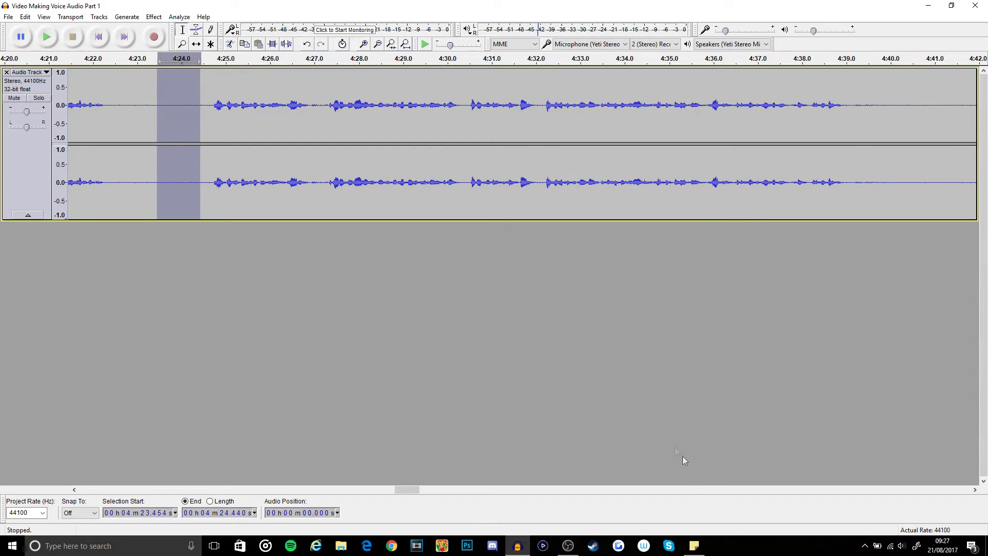
pyautogui.click(700, 549)
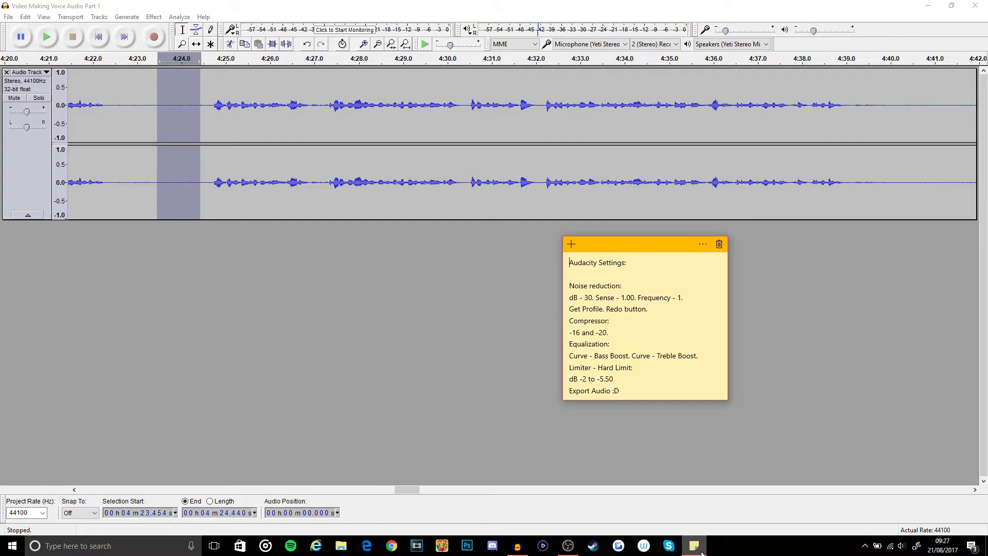
# Select the whole voice-over track and repeat Noise Reduction on it
pyautogui.click(700, 552)
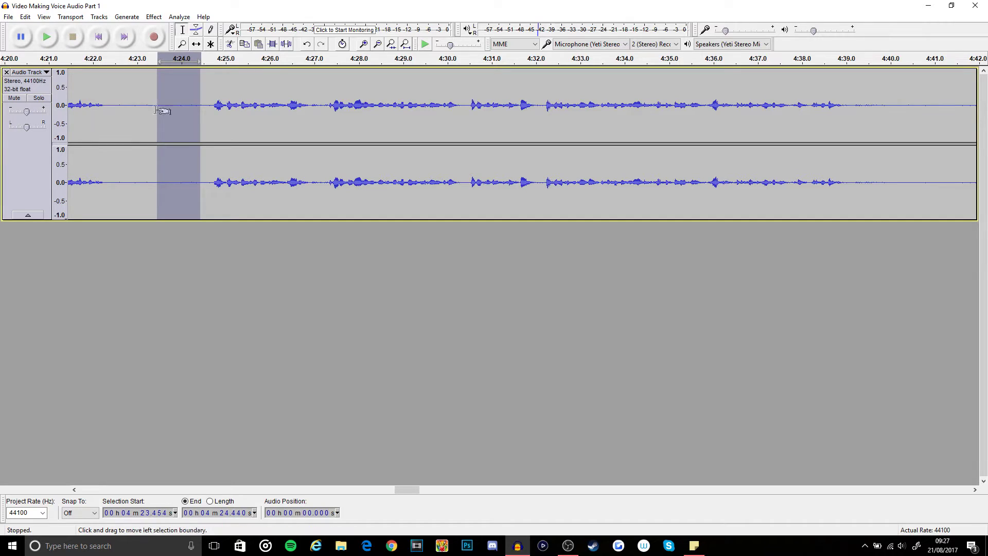
pyautogui.hotkey('ctrl', 'a')
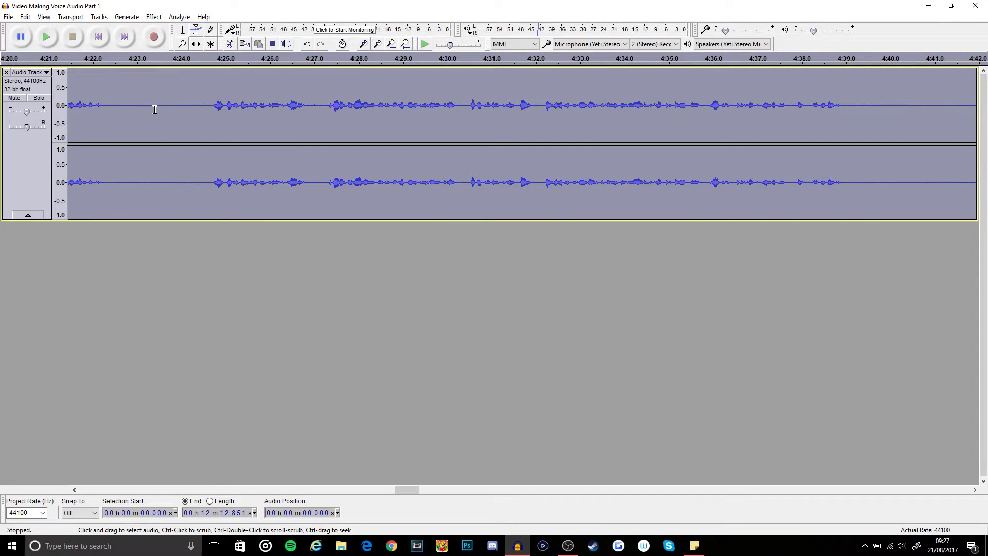
pyautogui.click(154, 17)
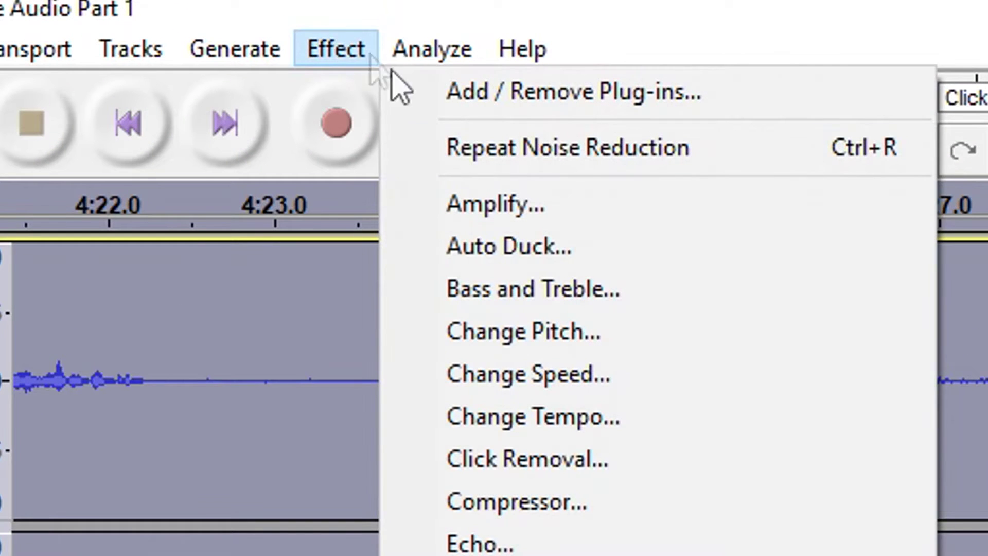
pyautogui.click(502, 149)
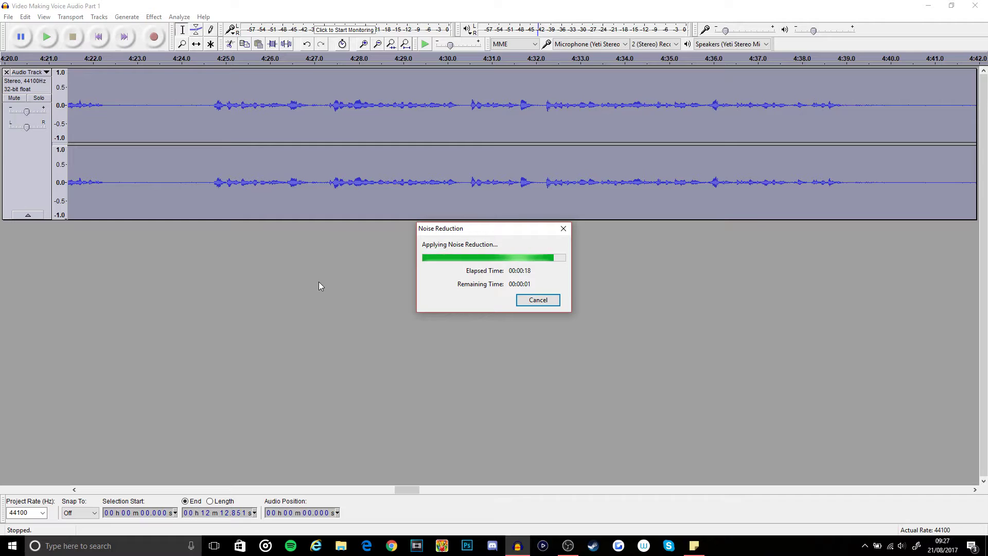
# Play the cleaned audio from about 4:22.7, then bring the Audacity Settings note back up
pyautogui.click(124, 122)
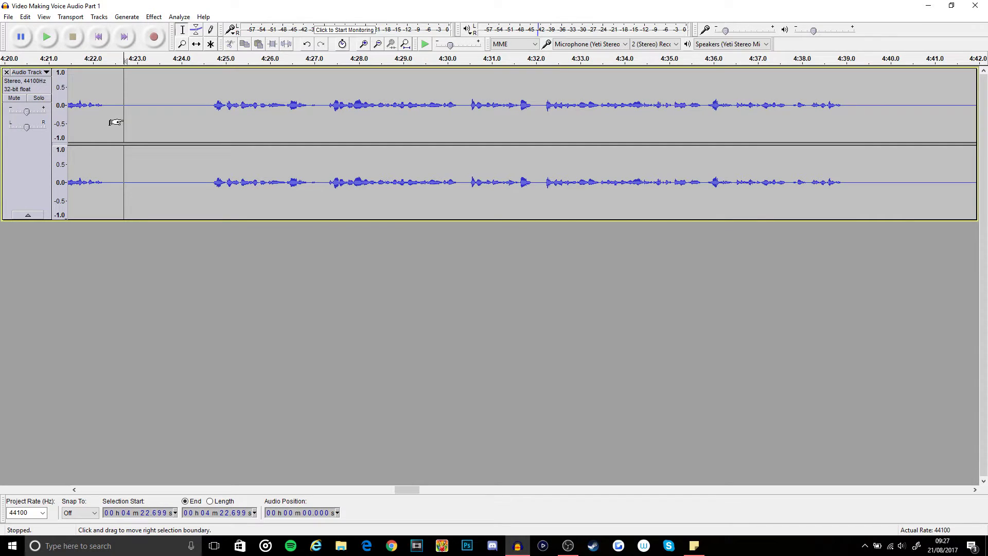
pyautogui.press('space')
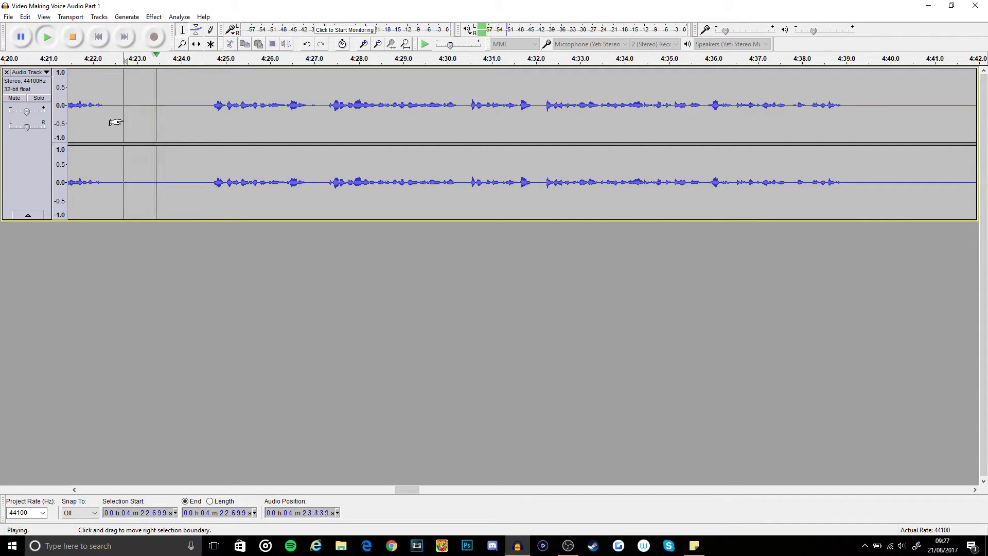
pyautogui.press('space')
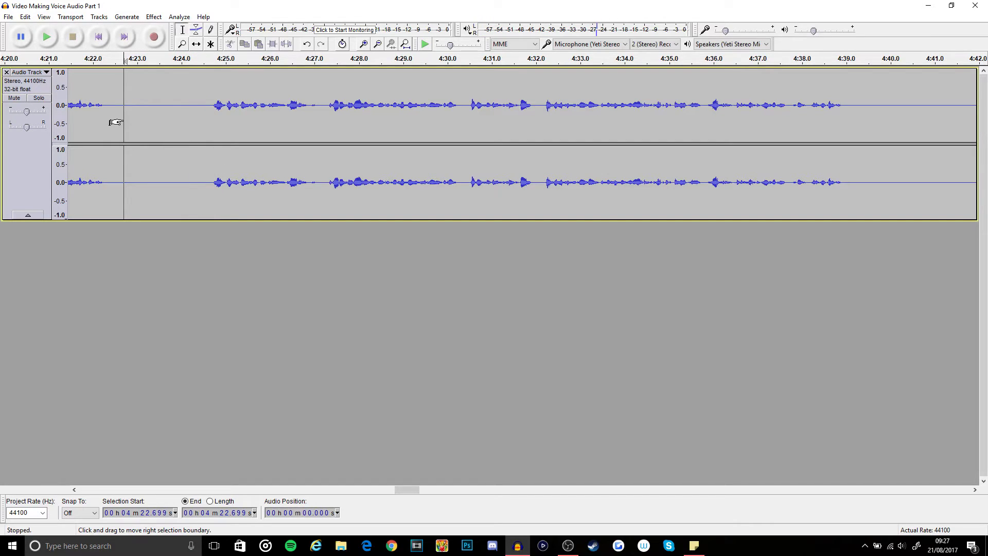
pyautogui.hotkey('alt', 'Tab')
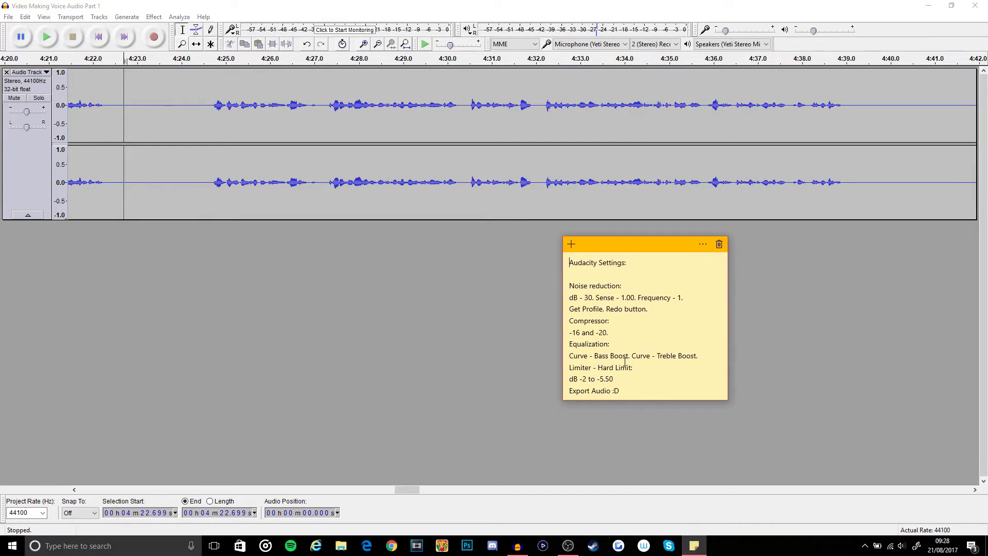
# Apply the Compressor with a −16 dB threshold and −20 dB noise floor
pyautogui.click(432, 401)
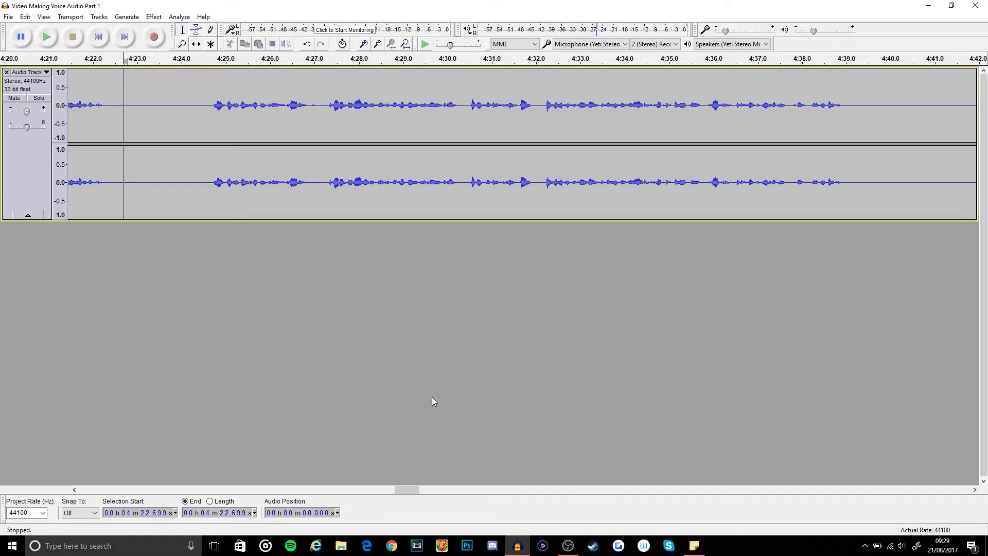
pyautogui.click(143, 120)
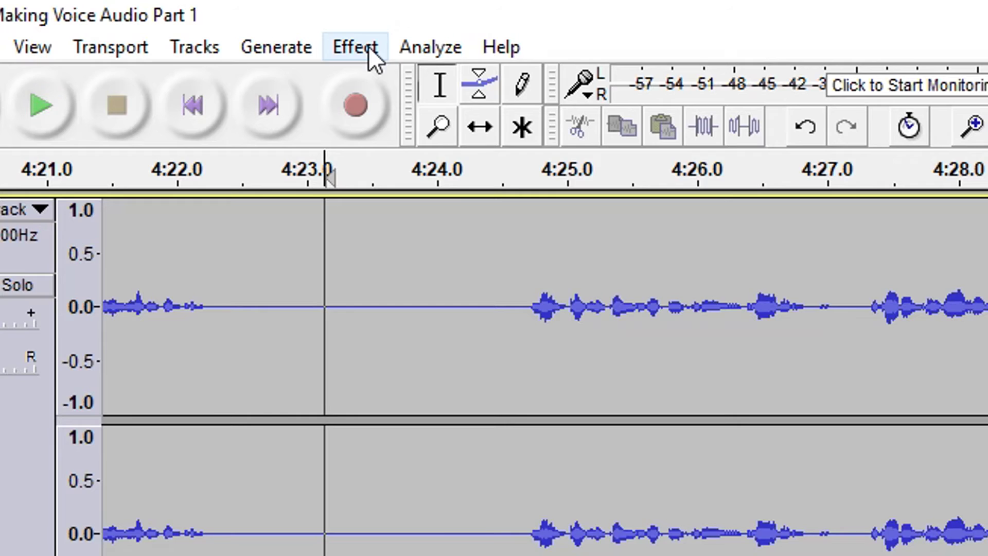
pyautogui.click(158, 18)
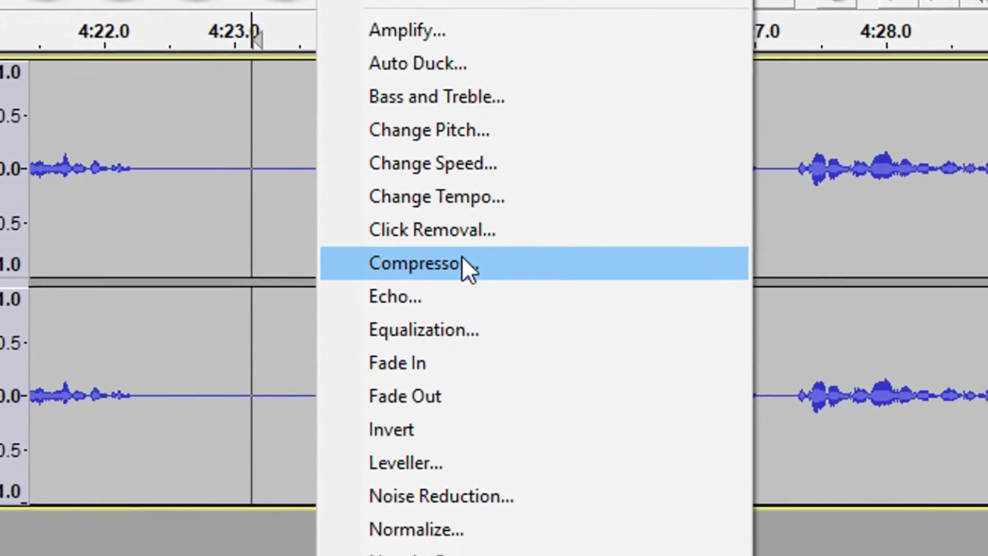
pyautogui.click(497, 307)
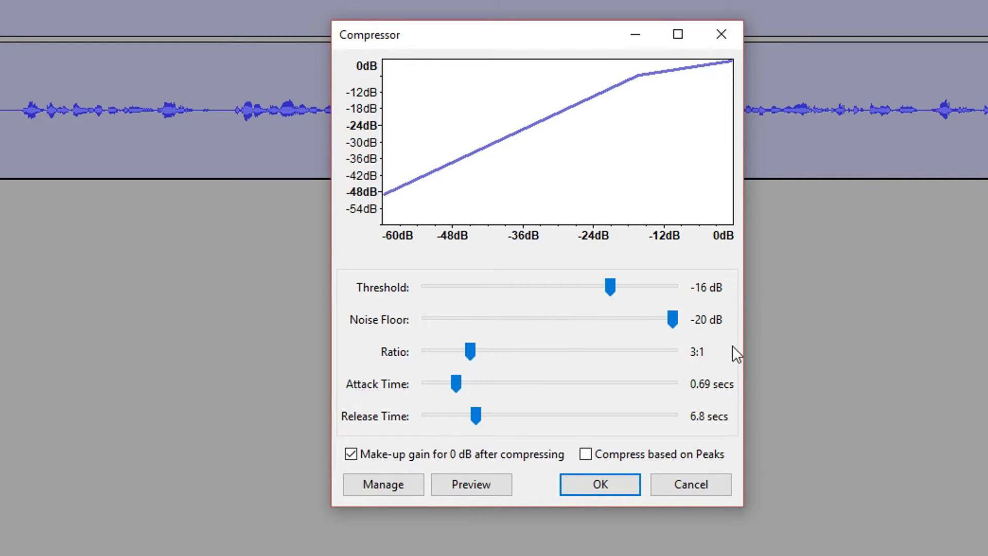
pyautogui.click(634, 481)
pyautogui.click(632, 481)
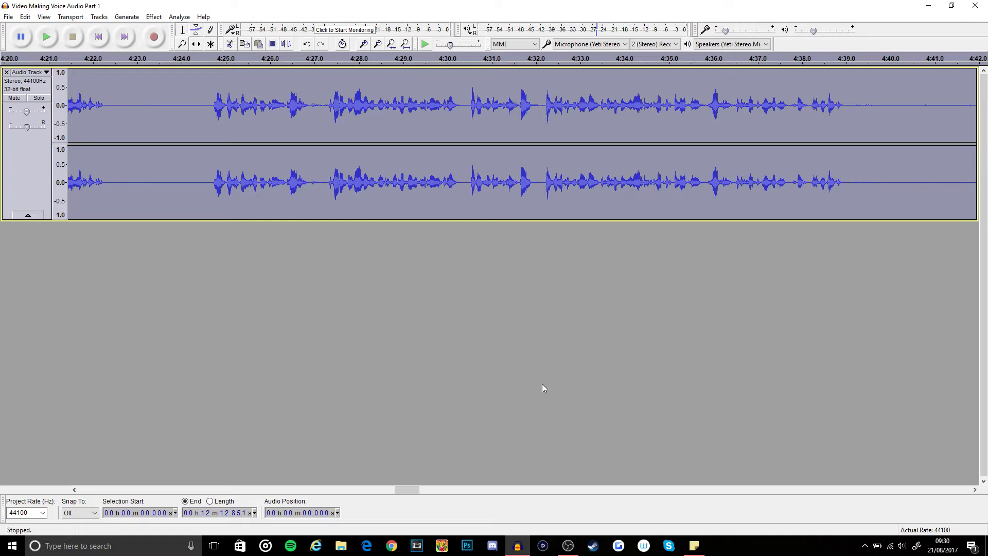
# Play the compressed audio from just before 4:24, check the settings note, then select the whole track
pyautogui.click(178, 129)
pyautogui.press('space')
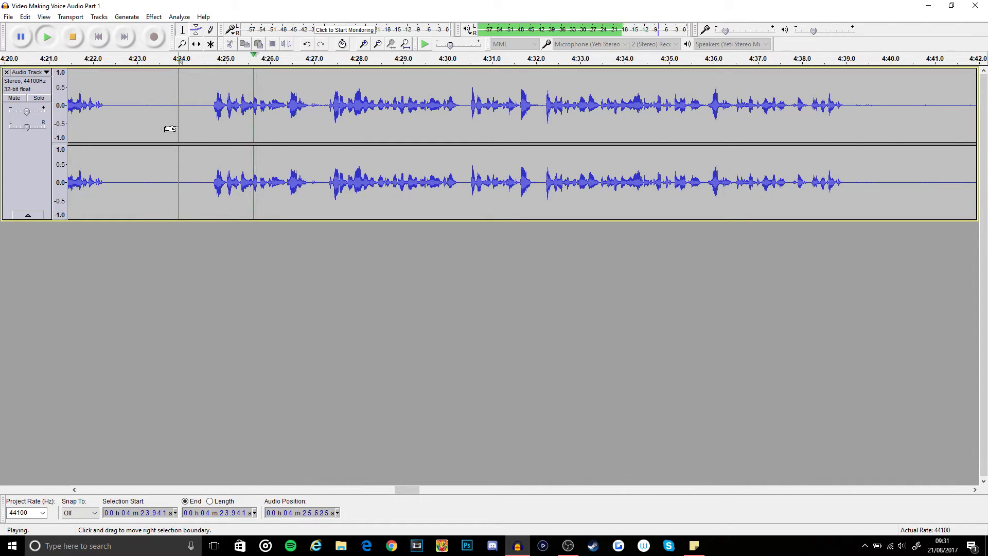
pyautogui.press('space')
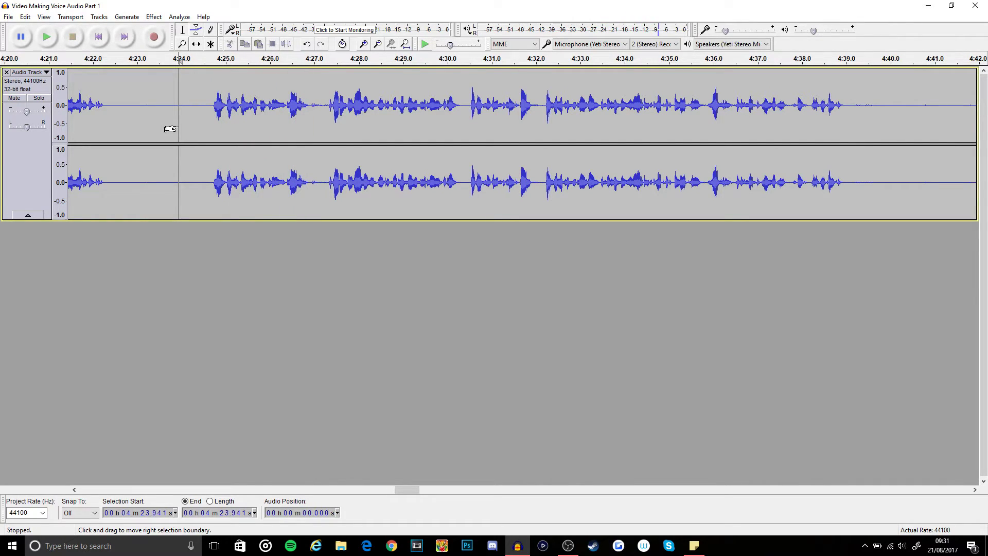
pyautogui.click(691, 546)
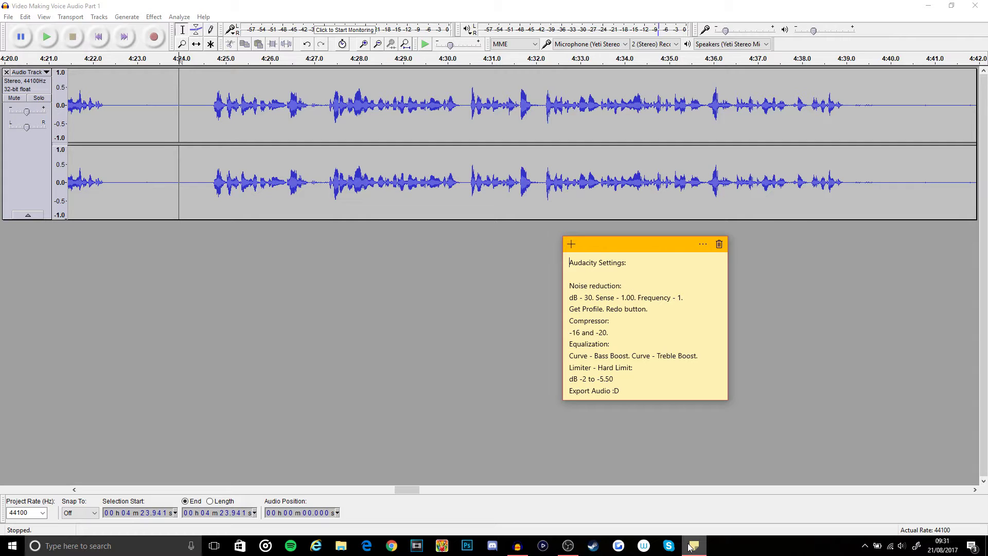
pyautogui.click(691, 546)
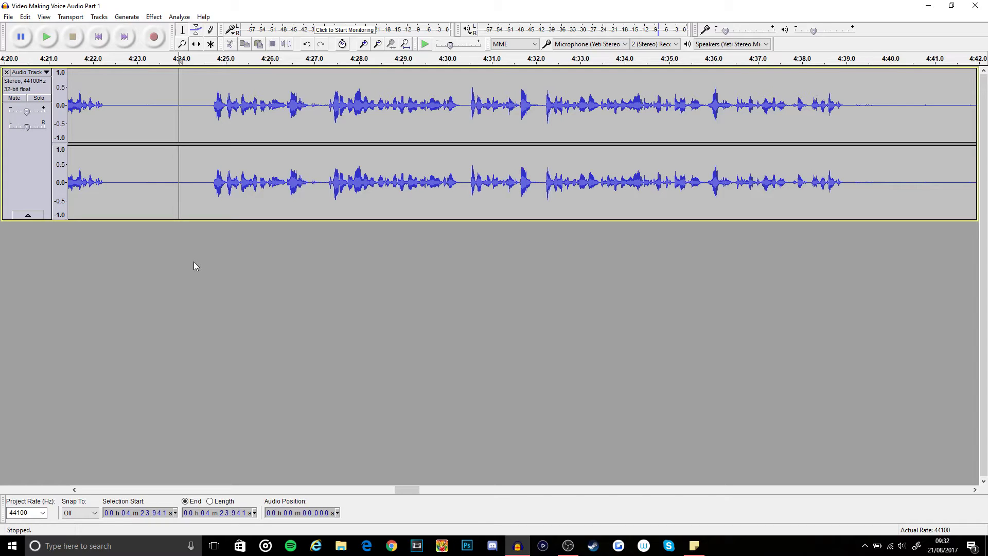
pyautogui.hotkey('ctrl', 'a')
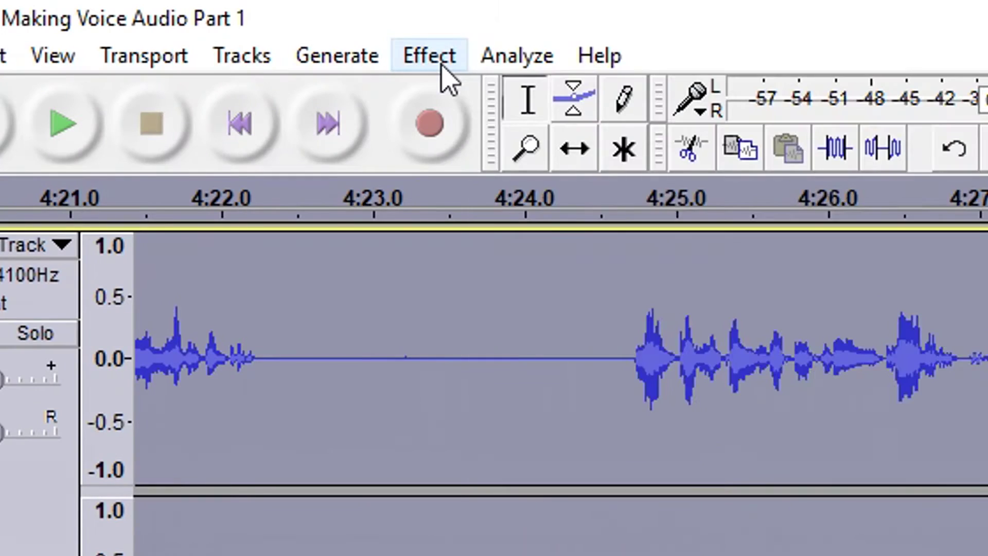
# Apply the Bass Boost equalization curve to the selected track
pyautogui.click(441, 64)
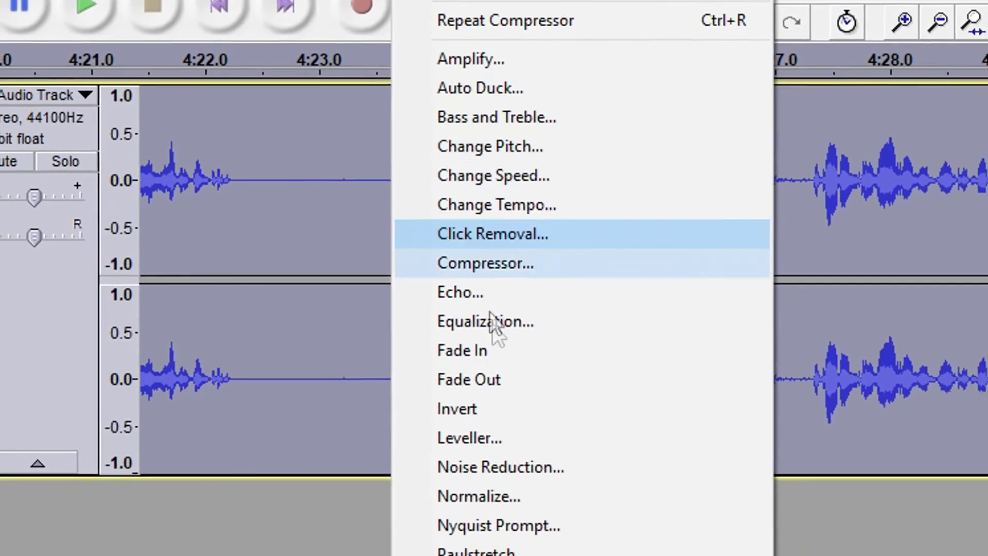
pyautogui.click(490, 318)
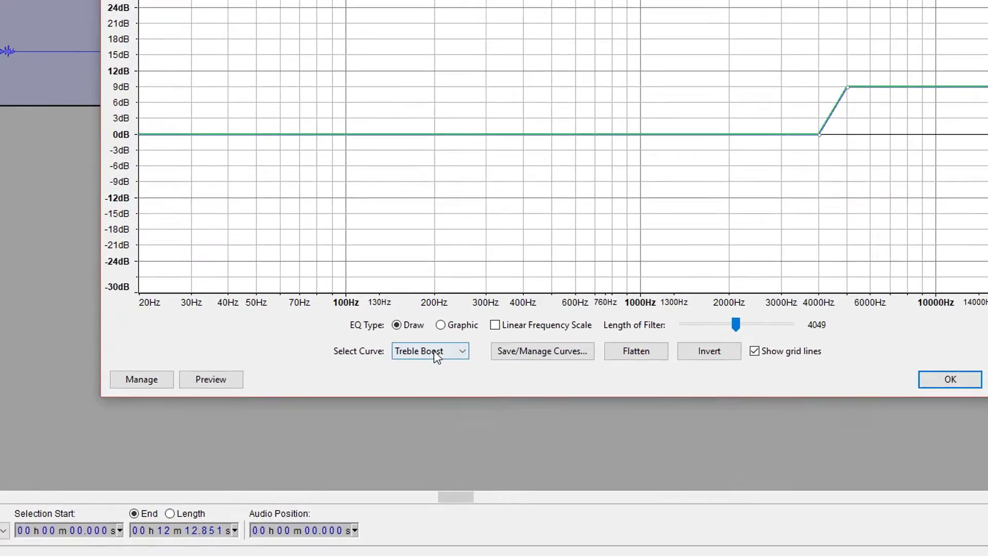
pyautogui.click(404, 389)
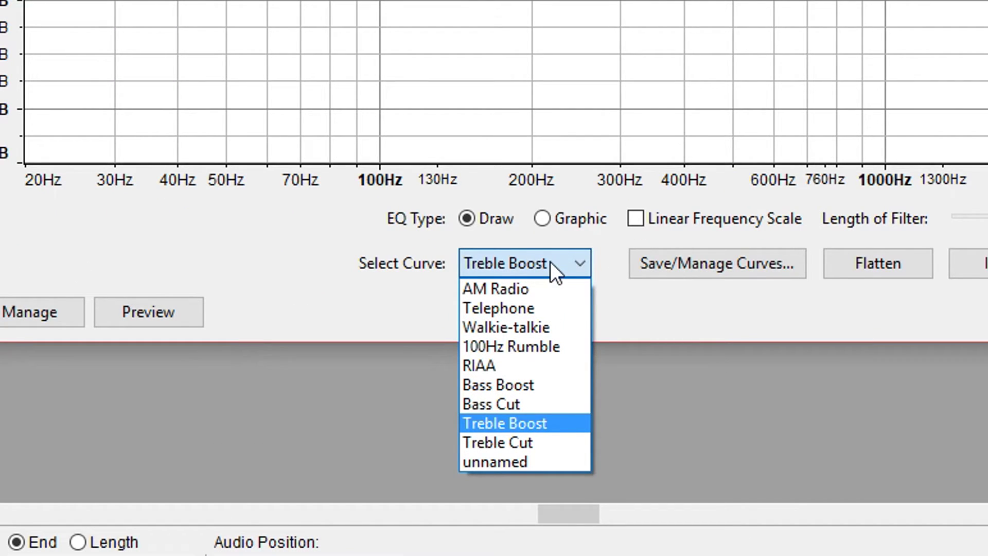
pyautogui.click(514, 389)
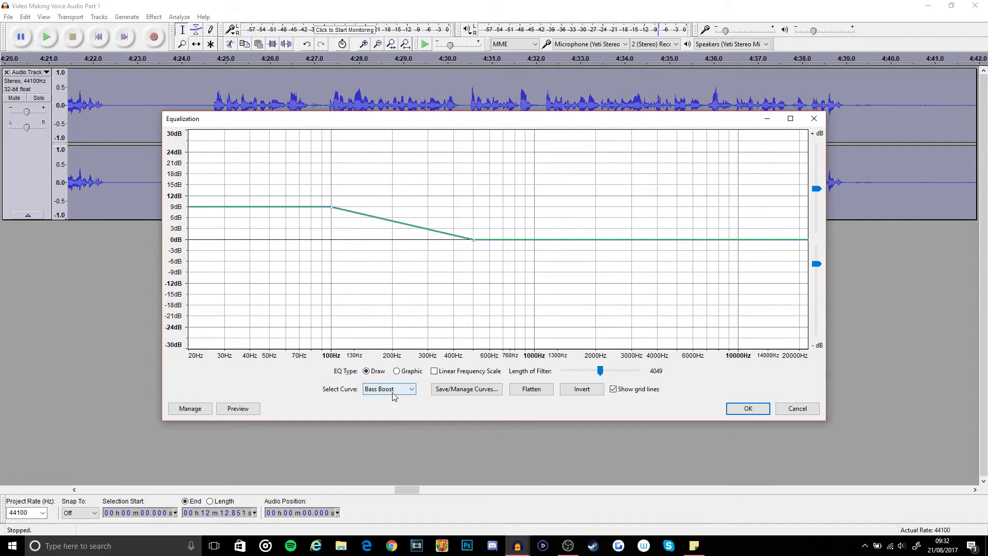
pyautogui.click(746, 407)
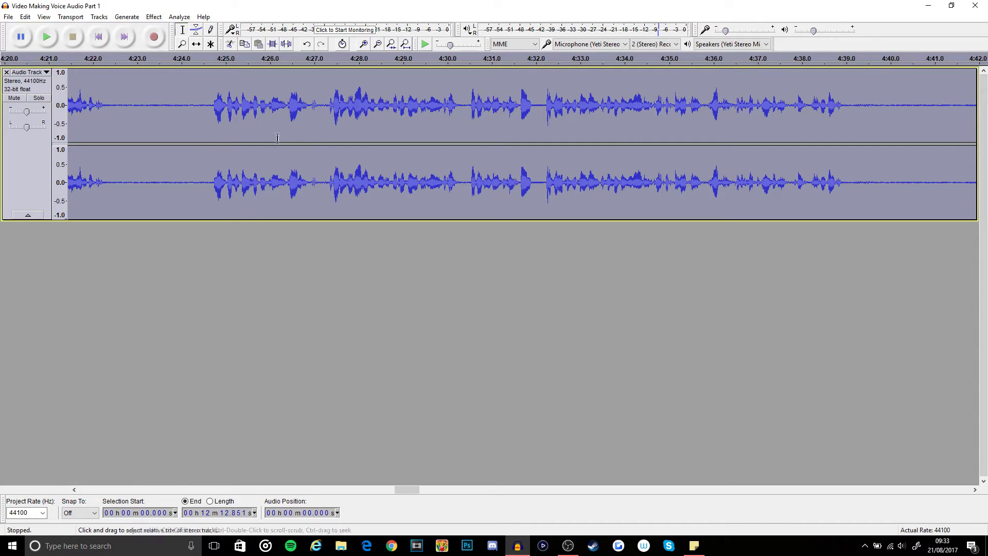
# Play the bass-boosted audio from 4:23.7
pyautogui.click(130, 105)
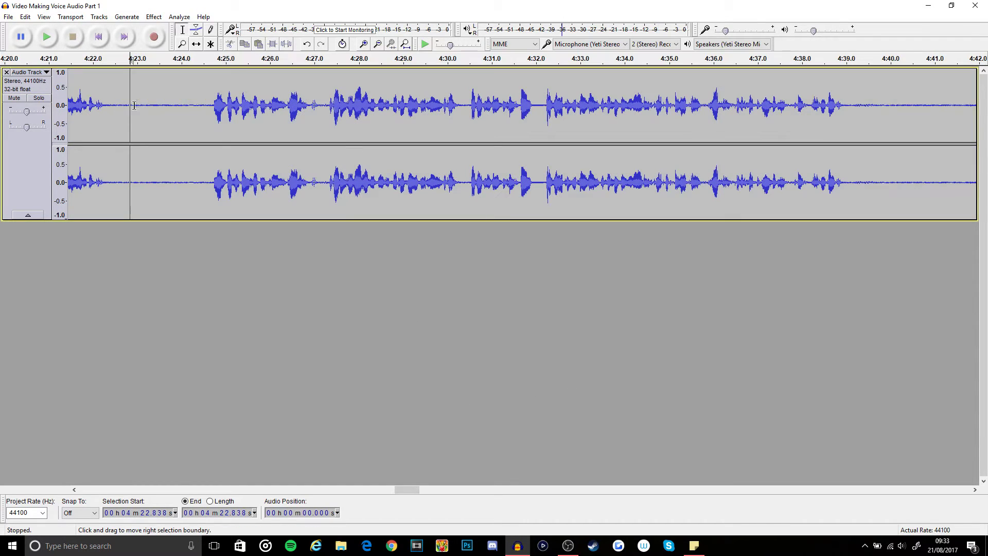
pyautogui.click(170, 115)
pyautogui.press('space')
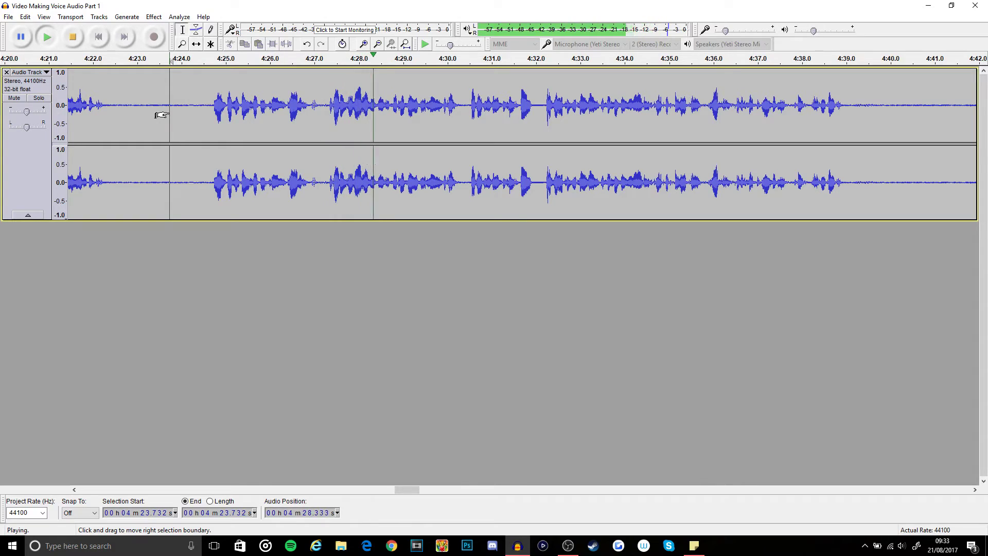
# Stop playback and apply the Treble Boost equalization curve to the track
pyautogui.press('space')
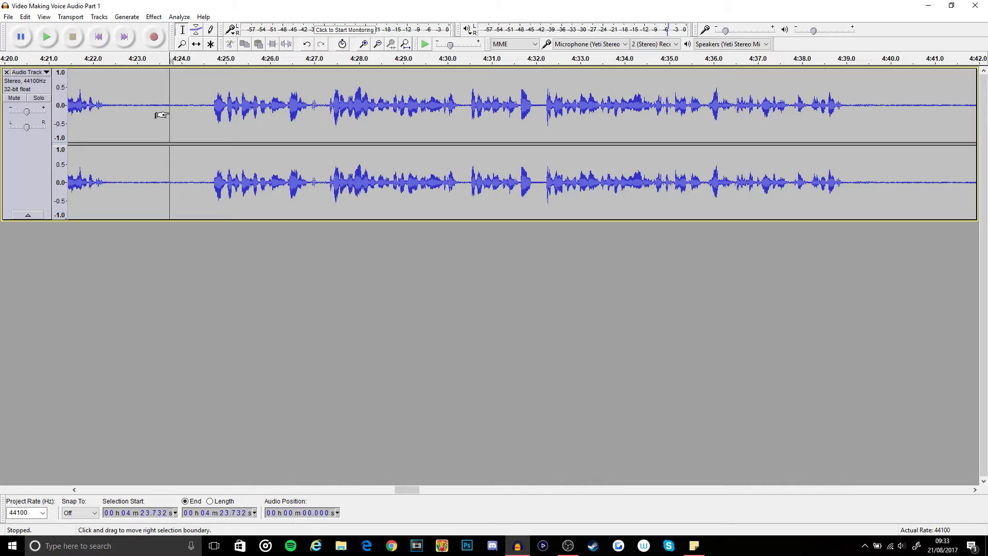
pyautogui.click(153, 17)
pyautogui.click(201, 165)
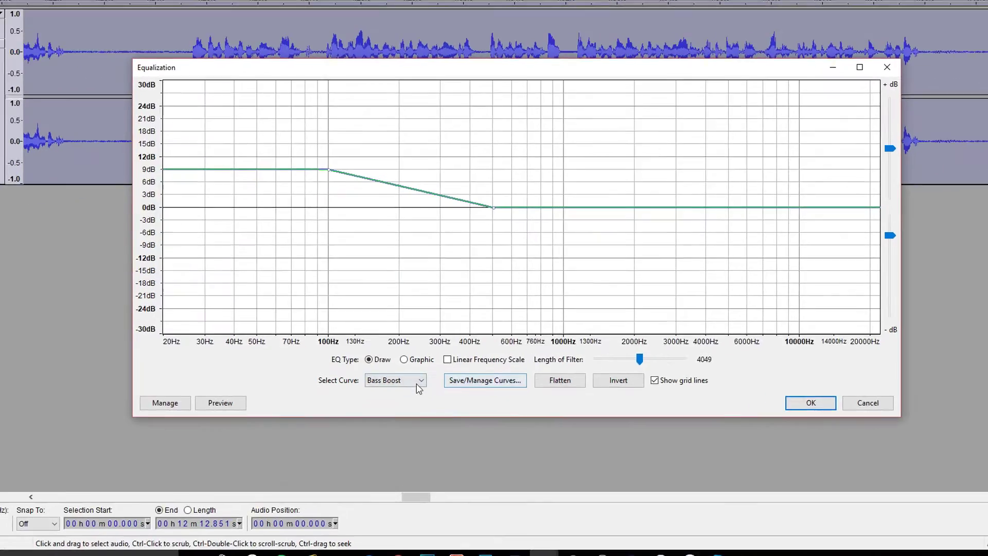
pyautogui.click(410, 390)
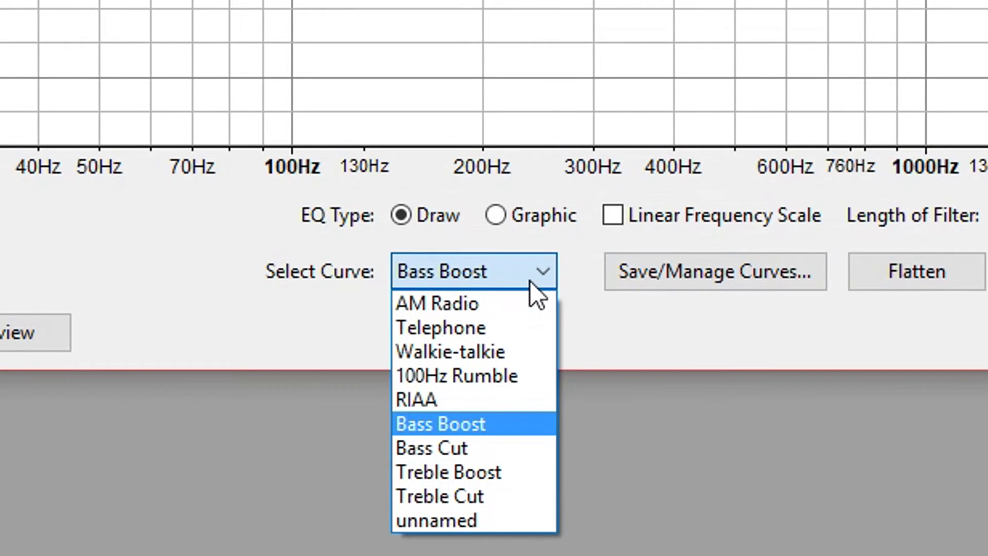
pyautogui.click(468, 469)
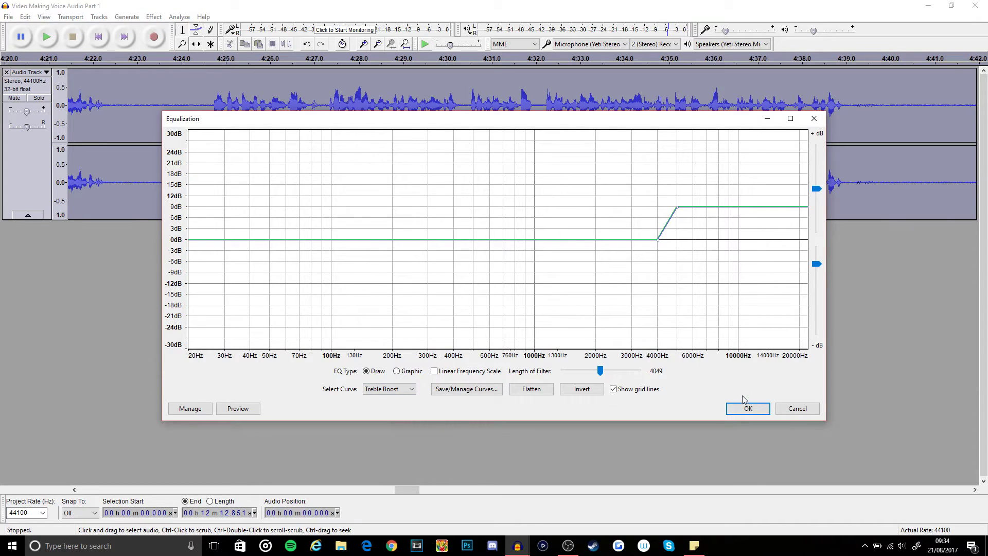
pyautogui.click(748, 408)
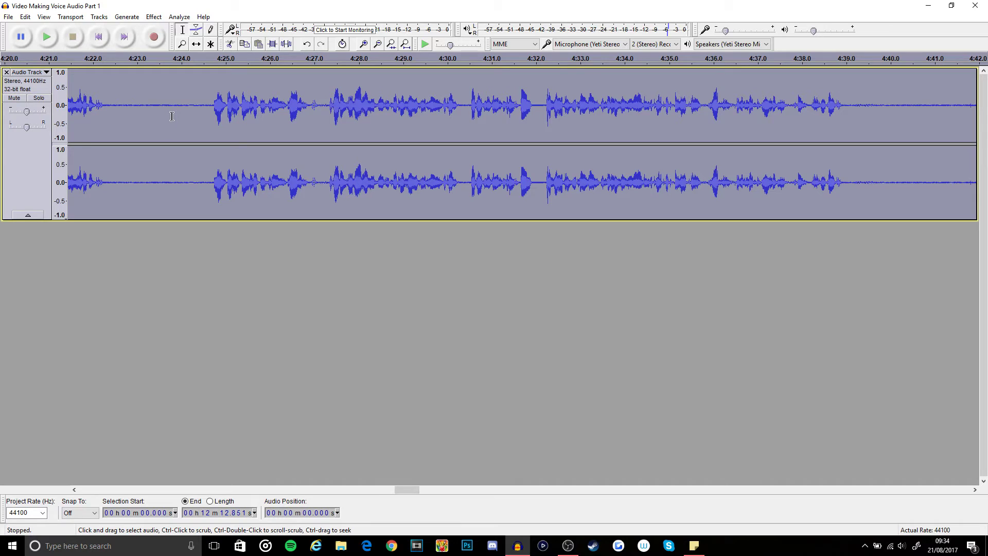
# Play the treble-boosted audio from 4:23.8, then stop it
pyautogui.click(172, 118)
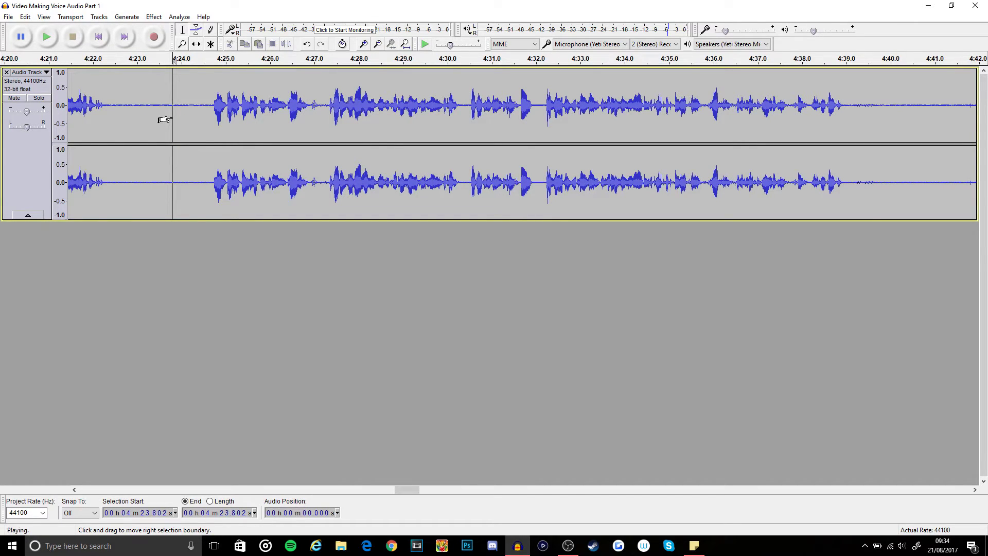
pyautogui.press('space')
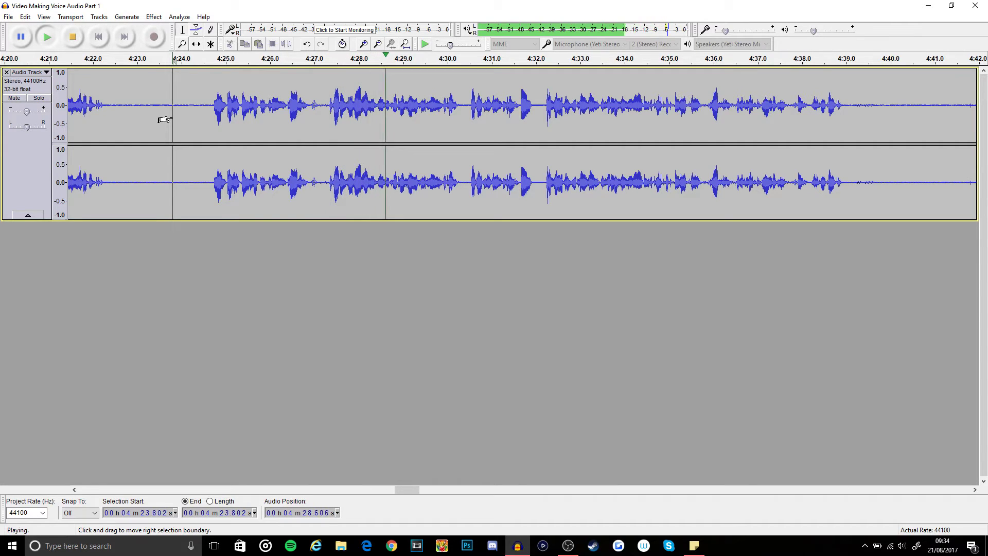
pyautogui.press('space')
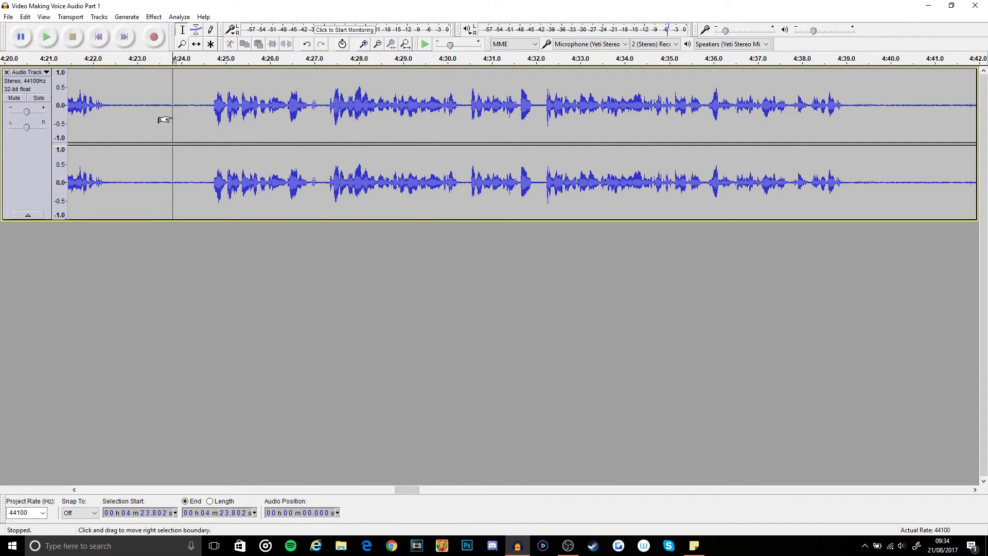